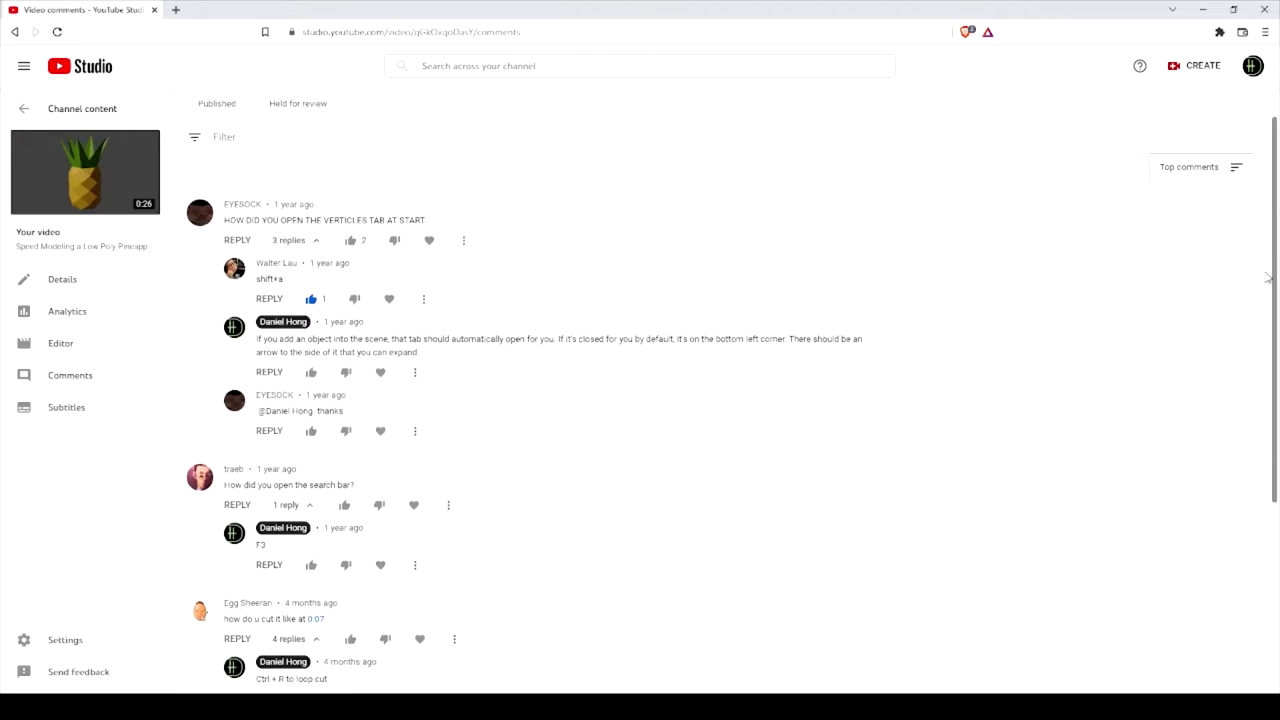
Step: Add a 12-sided cylinder mesh to the Pineapple collection
{"action": "left_click_drag", "start_coordinate": [1268, 278], "coordinate": [1239, 442]}
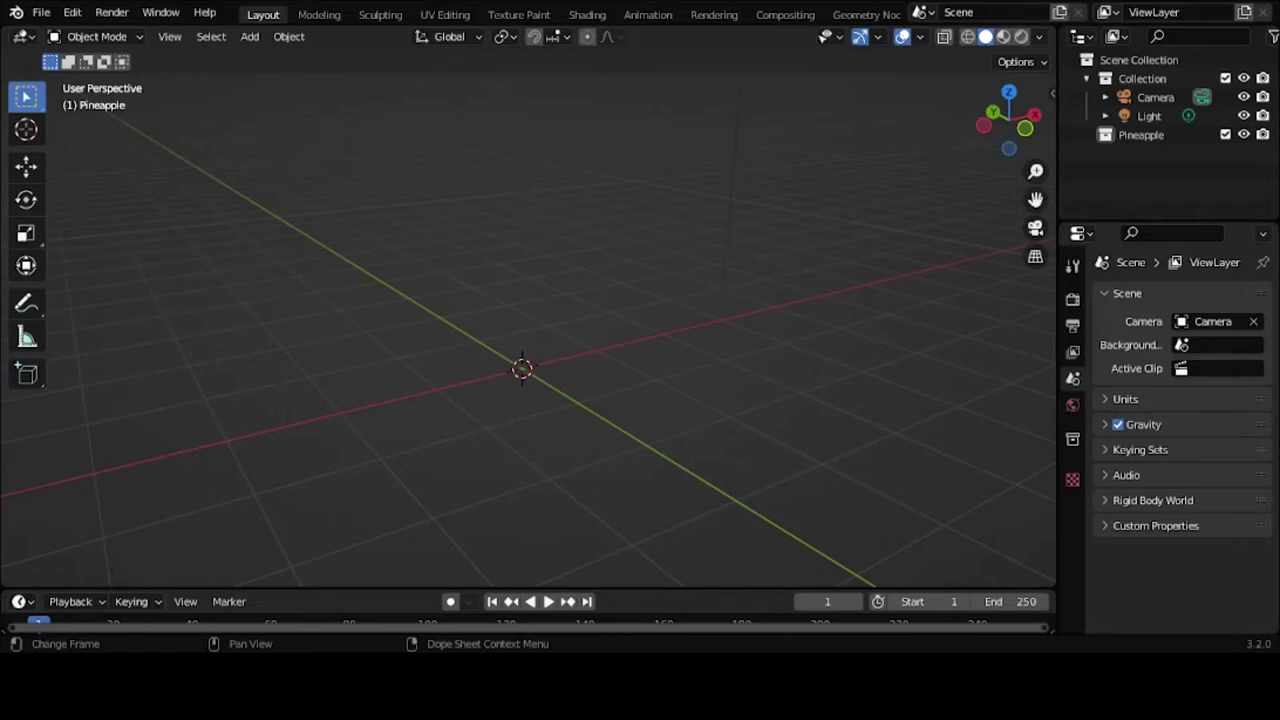
{"action": "key", "text": "shift+a"}
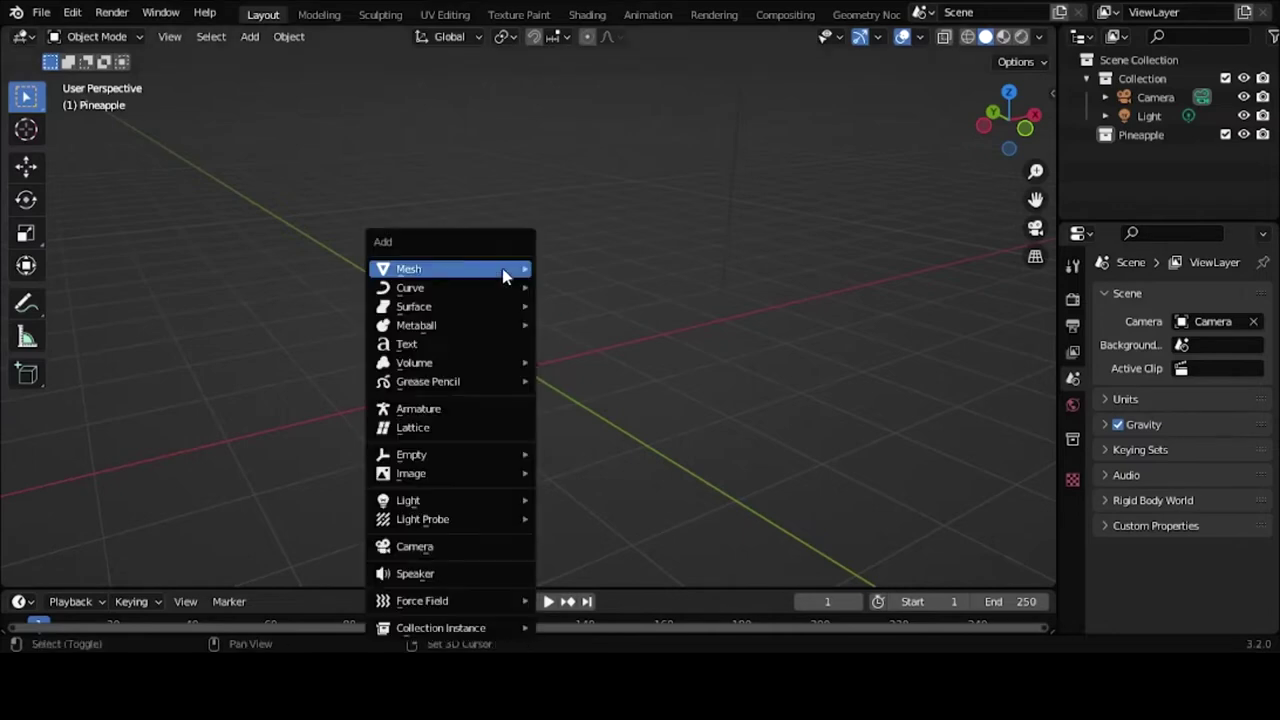
{"action": "mouse_move", "coordinate": [503, 270]}
{"action": "left_click", "coordinate": [630, 362]}
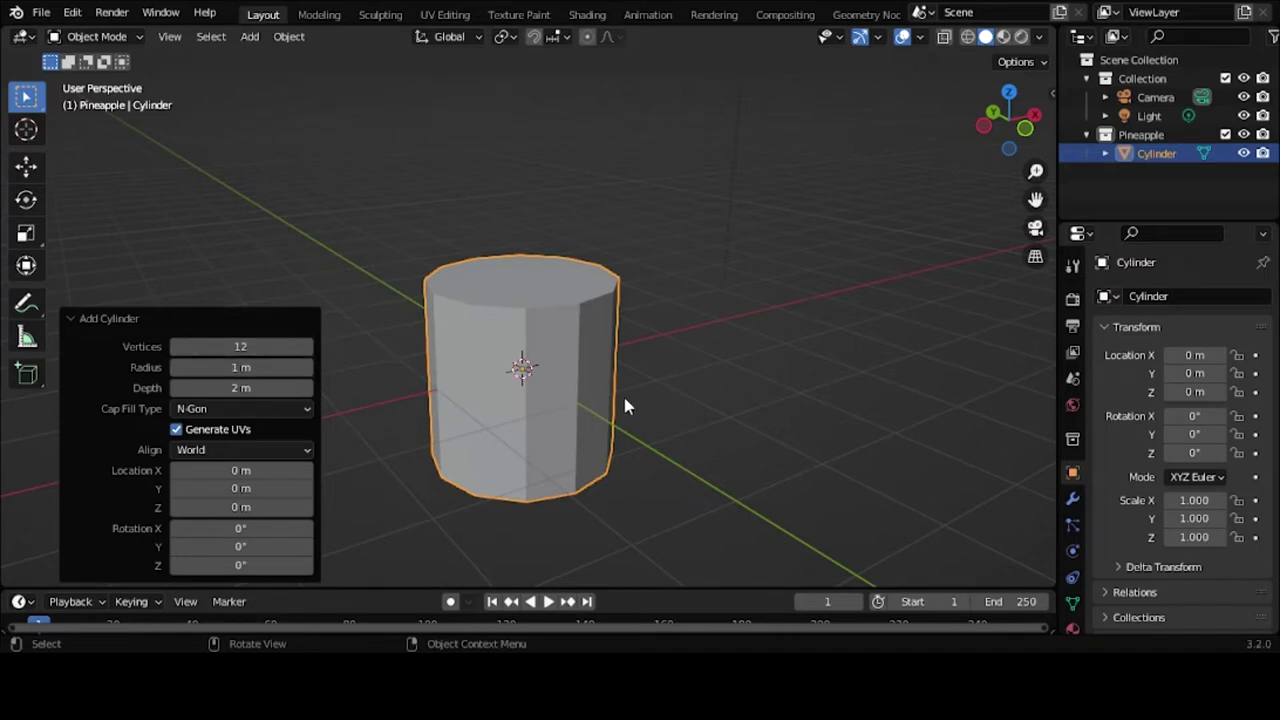
Step: Slice the cylinder with five evenly spaced horizontal loop cuts, then select all
{"action": "key", "text": "Tab"}
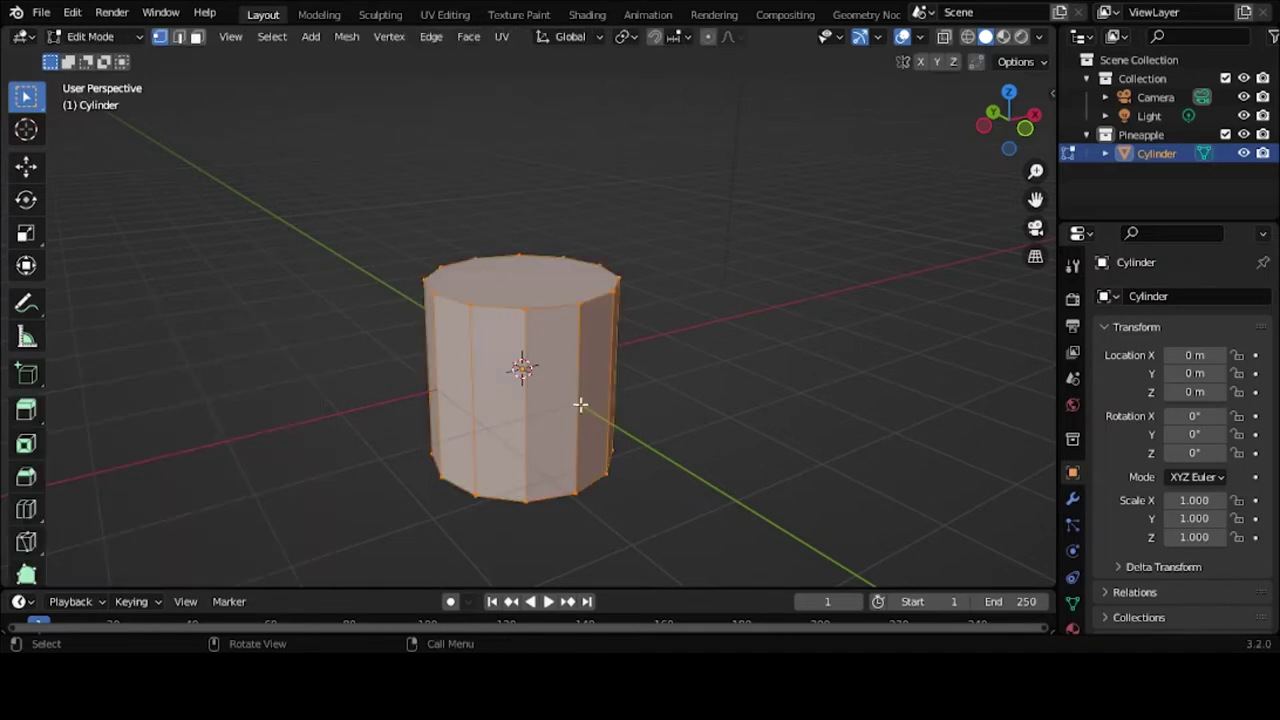
{"action": "key", "text": "ctrl+r"}
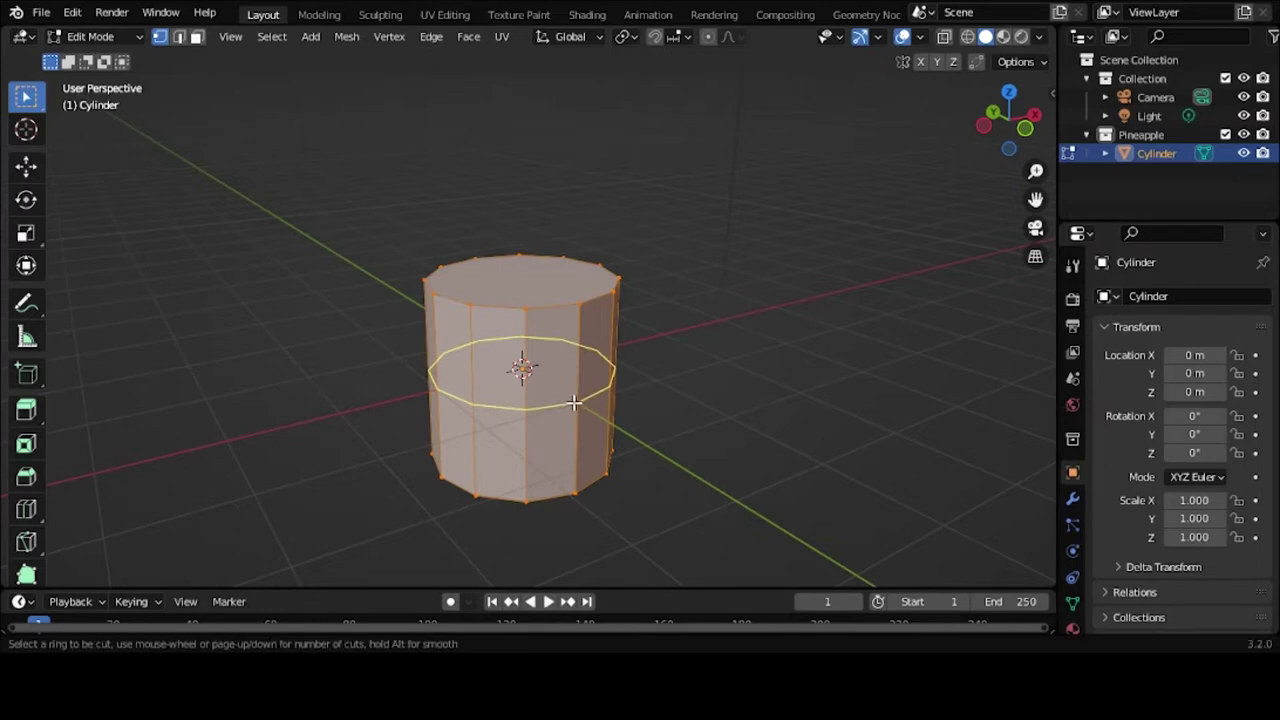
{"action": "scroll", "coordinate": [573, 402], "scroll_direction": "up", "scroll_amount": 7}
{"action": "left_click", "coordinate": [573, 402]}
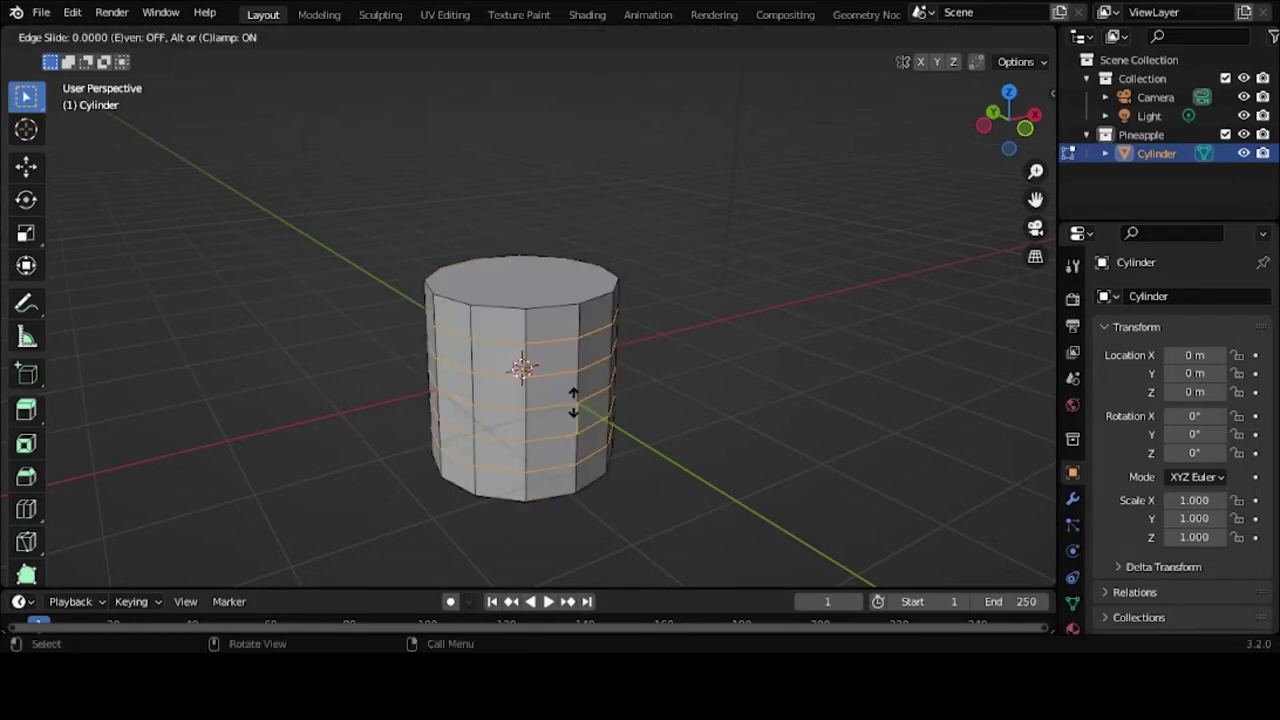
{"action": "right_click", "coordinate": [573, 402]}
{"action": "middle_click_drag", "start_coordinate": [563, 434], "coordinate": [650, 395]}
{"action": "key", "text": "a"}
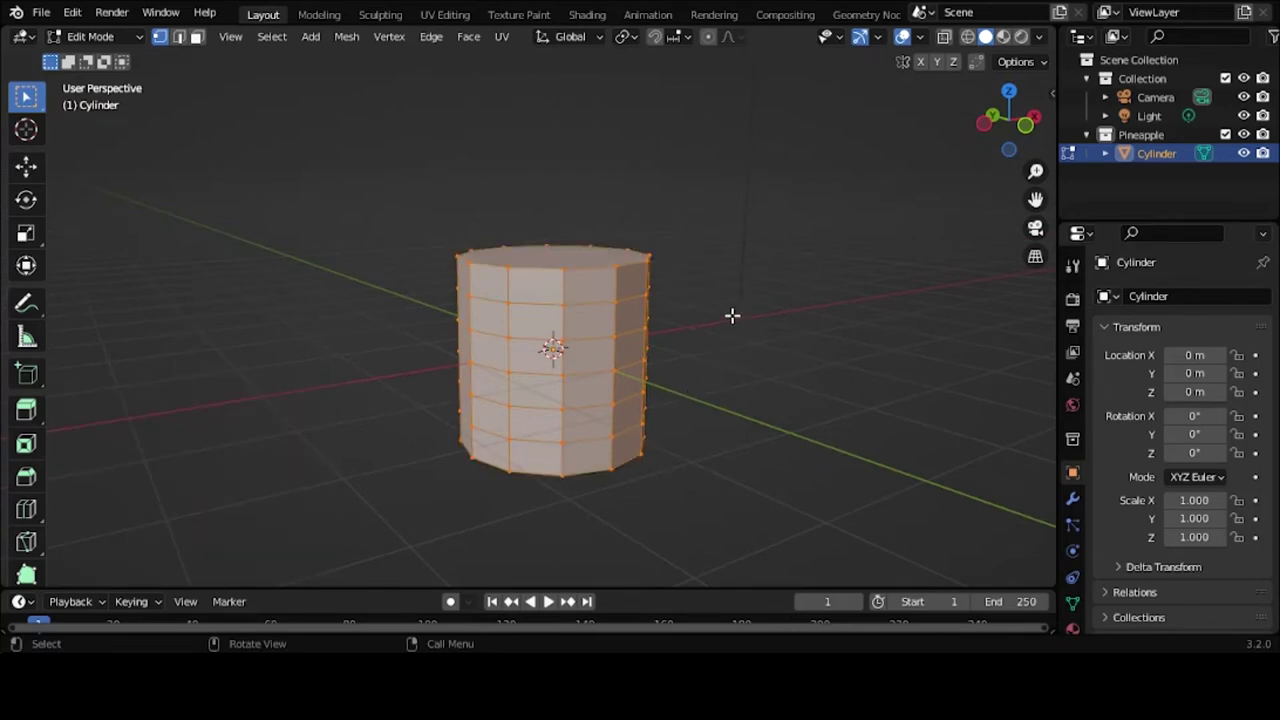
Step: Un-Subdivide the cylinder into a diamond pattern and view it from the front in X-ray
{"action": "key", "text": "F3"}
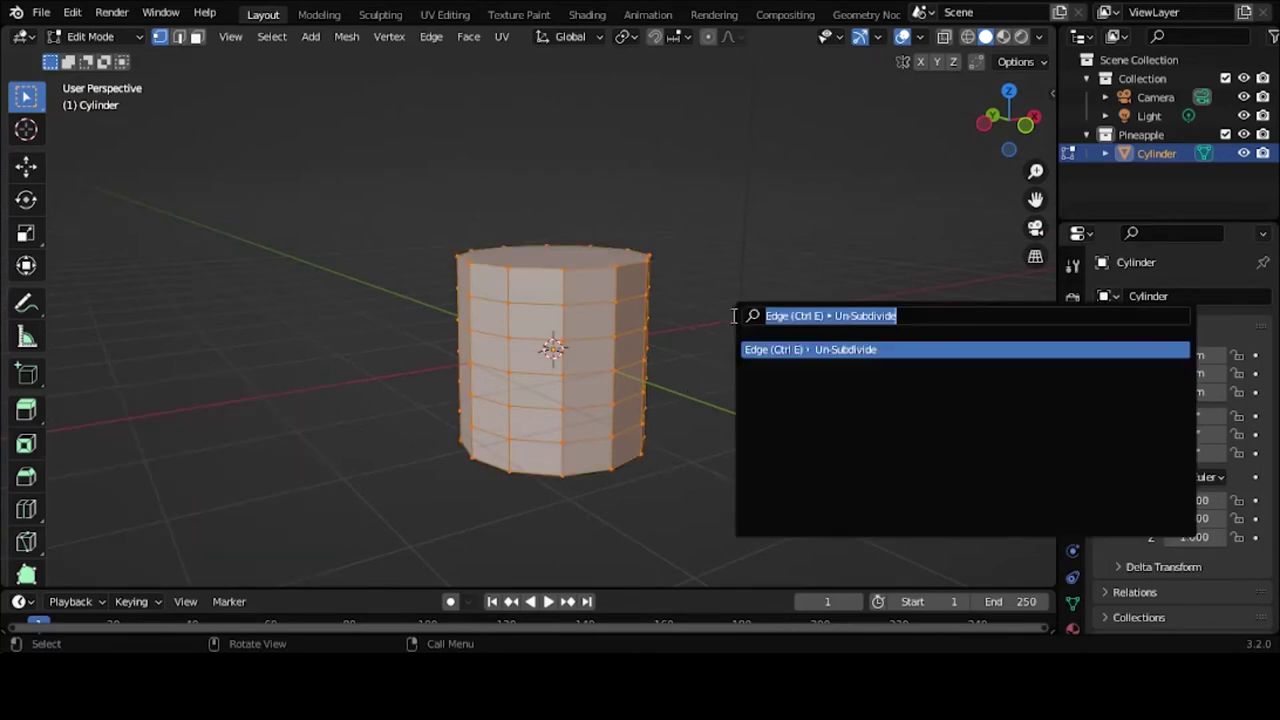
{"action": "left_click", "coordinate": [846, 350]}
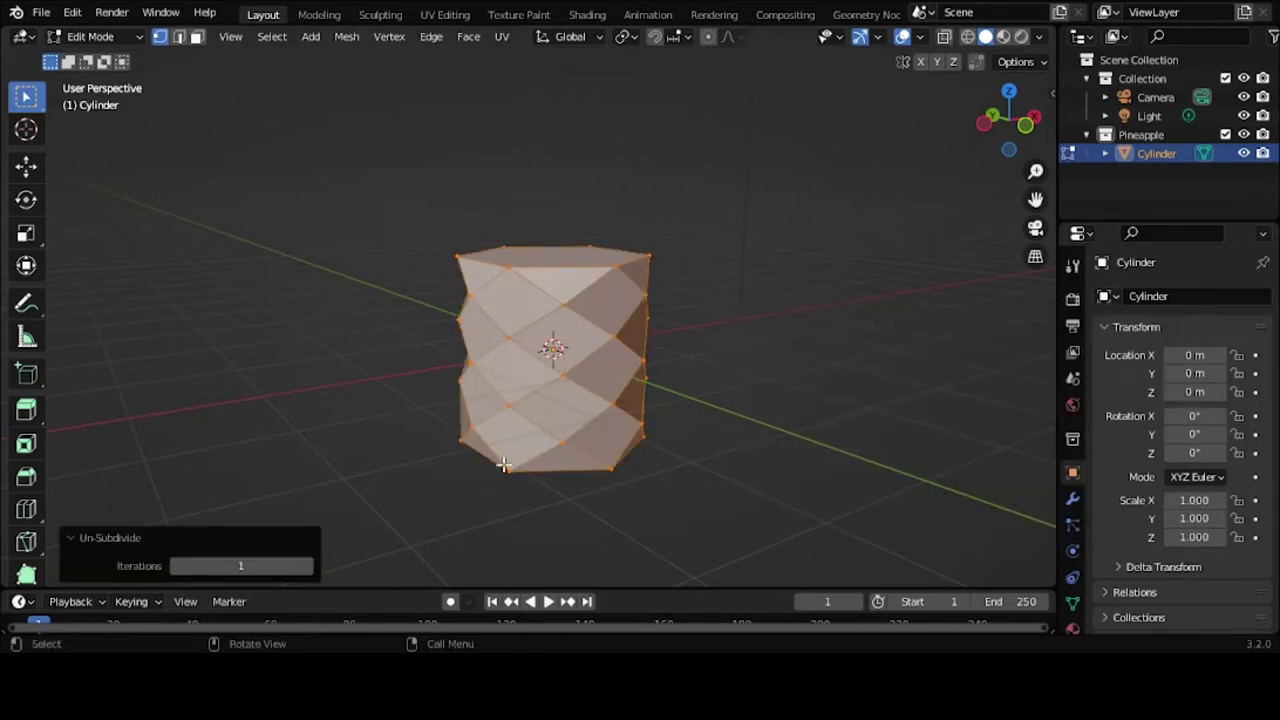
{"action": "key", "text": "KP_1"}
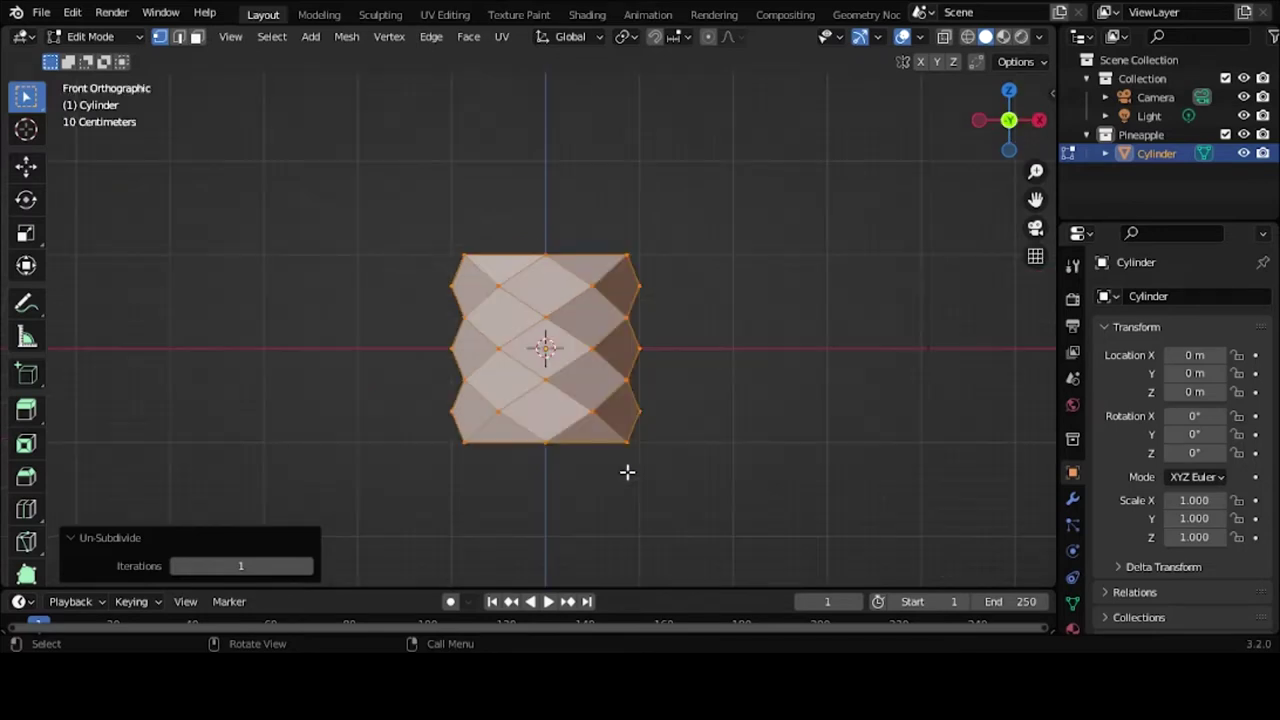
{"action": "left_click", "coordinate": [789, 486]}
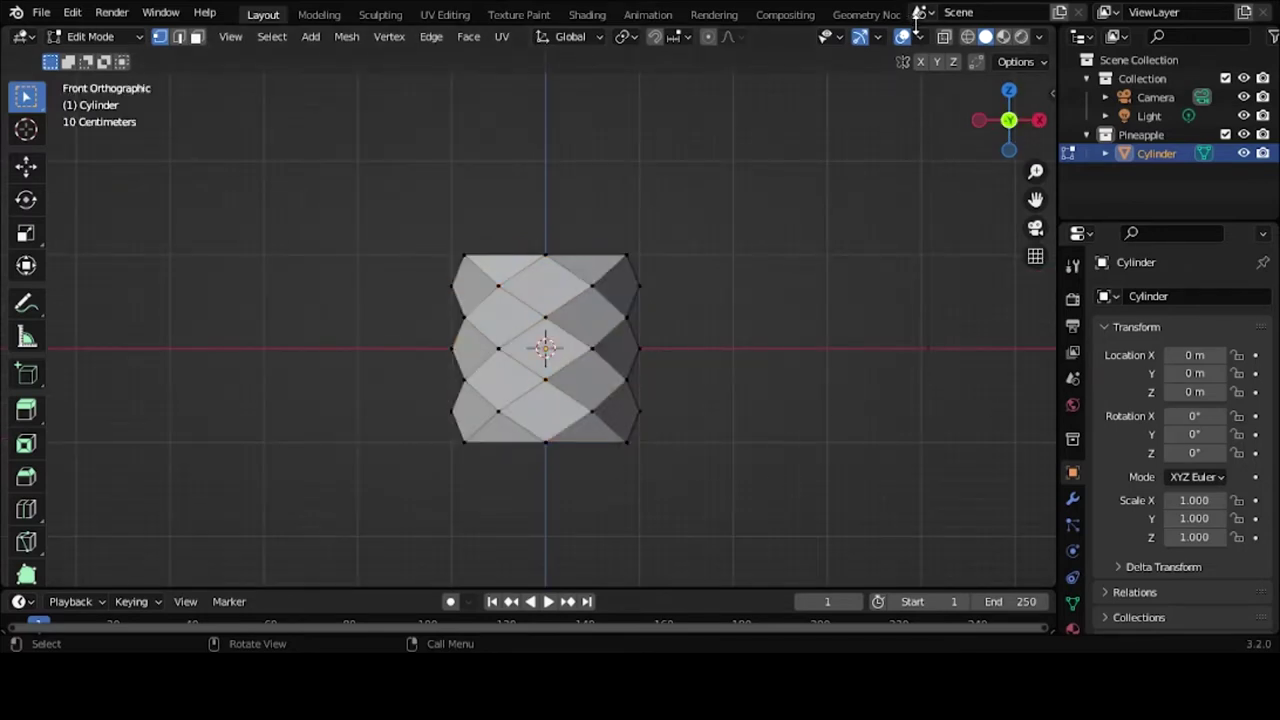
{"action": "key", "text": "alt+a"}
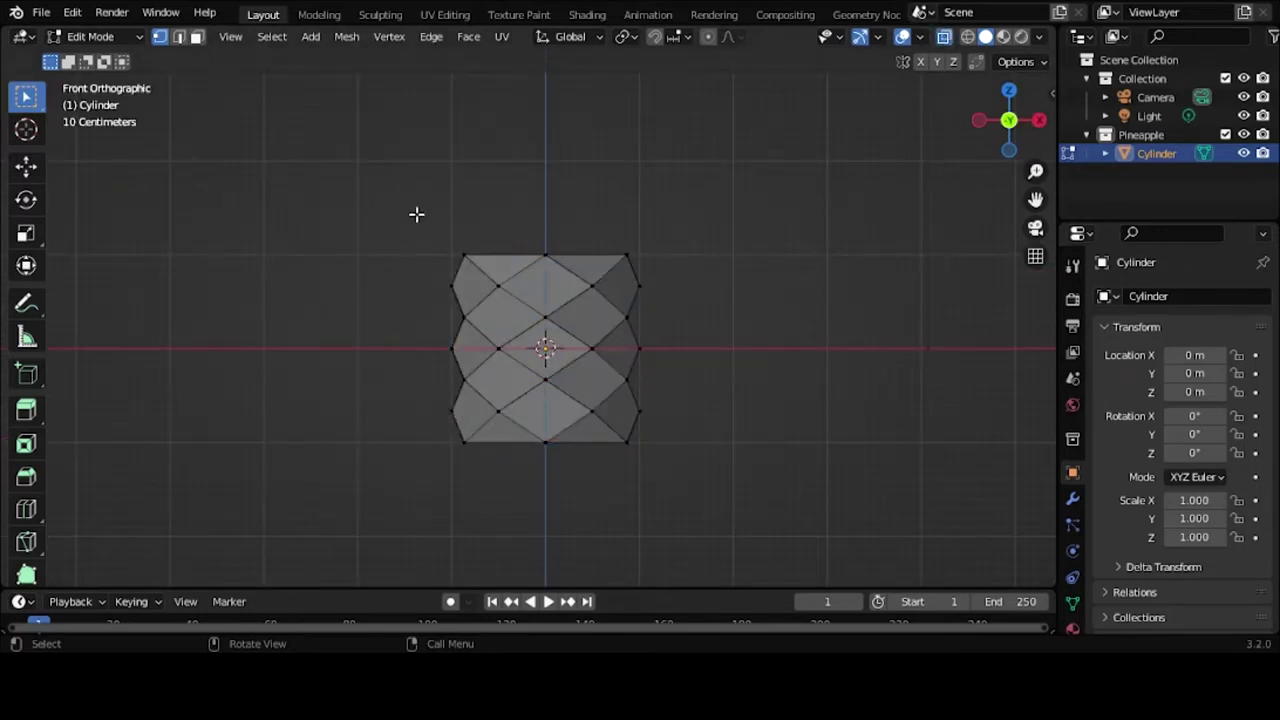
Step: Scale the top and bottom vertex rows inward to 0.747 in X and Y
{"action": "left_click_drag", "start_coordinate": [413, 208], "coordinate": [680, 278]}
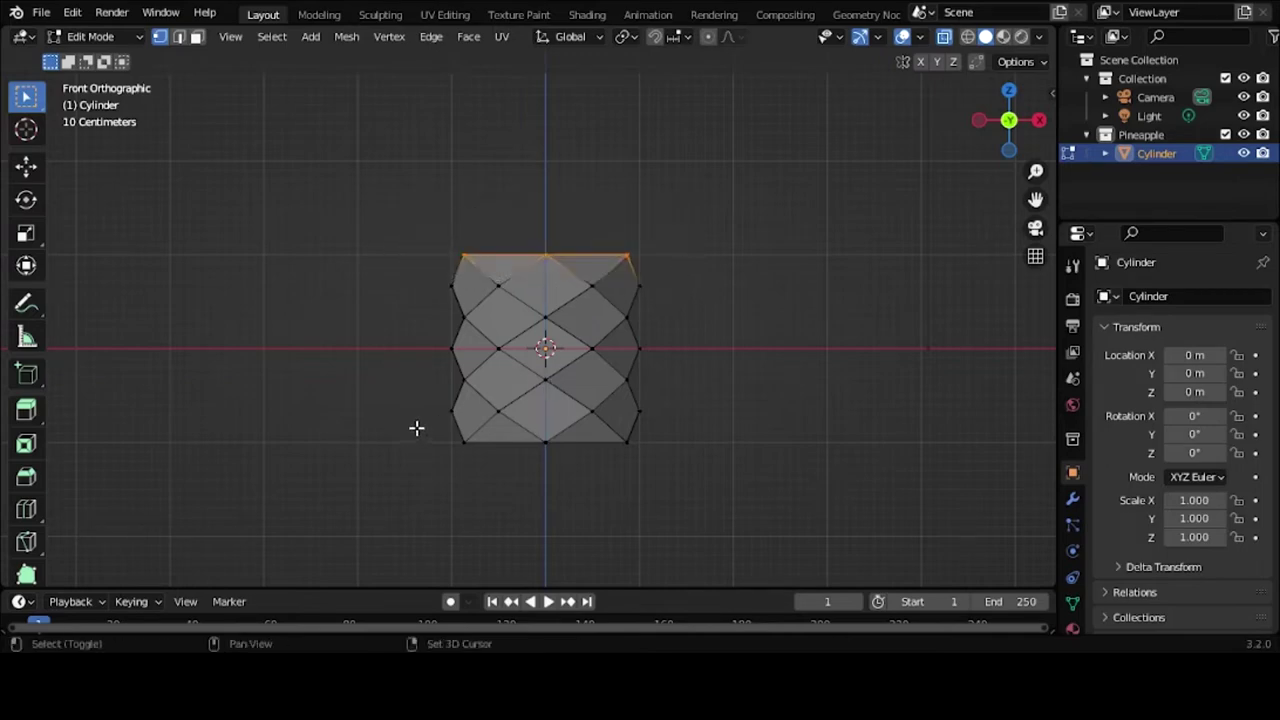
{"action": "left_click_drag", "start_coordinate": [417, 428], "coordinate": [754, 478], "text": "shift"}
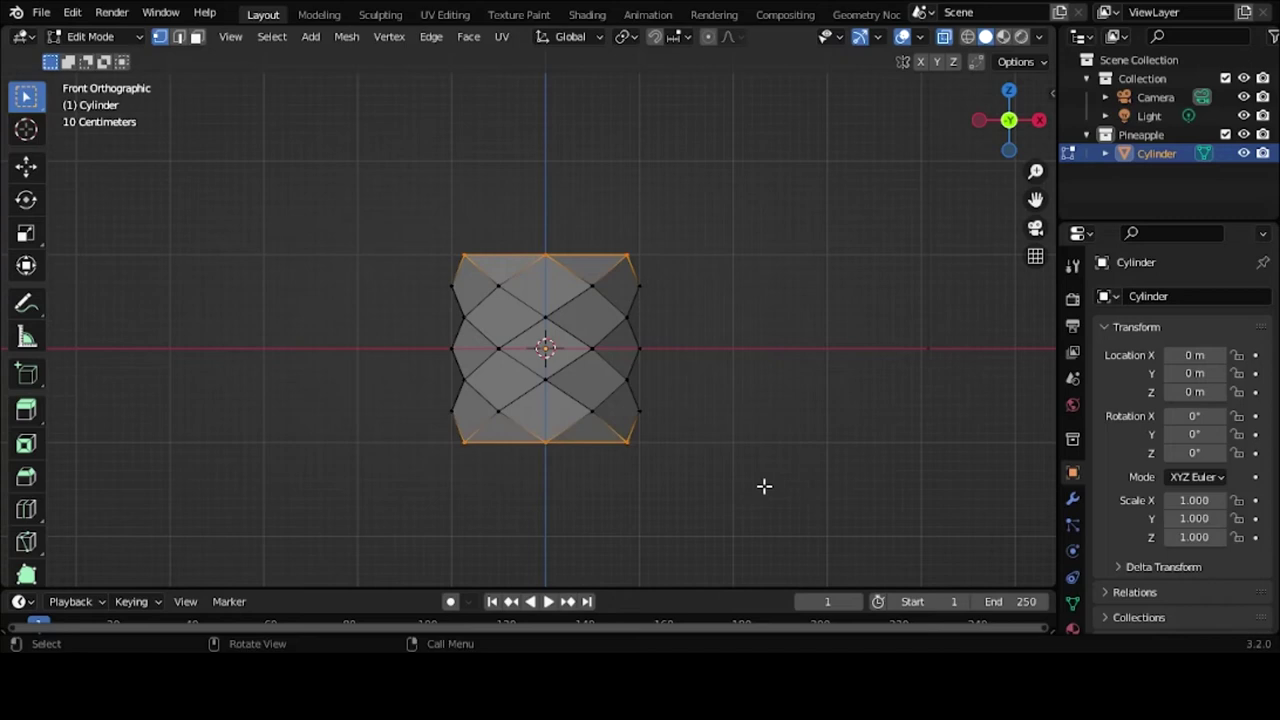
{"action": "key", "text": "s"}
{"action": "key", "text": "shift+z"}
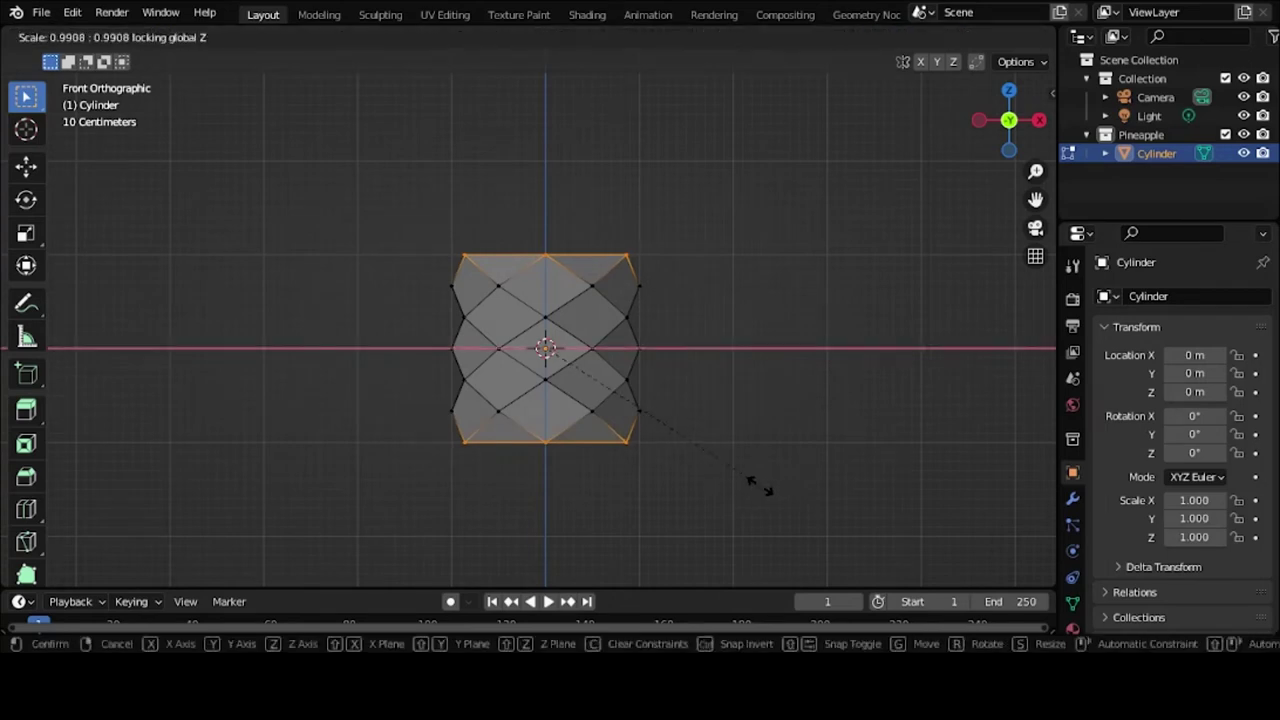
{"action": "left_click", "coordinate": [672, 482]}
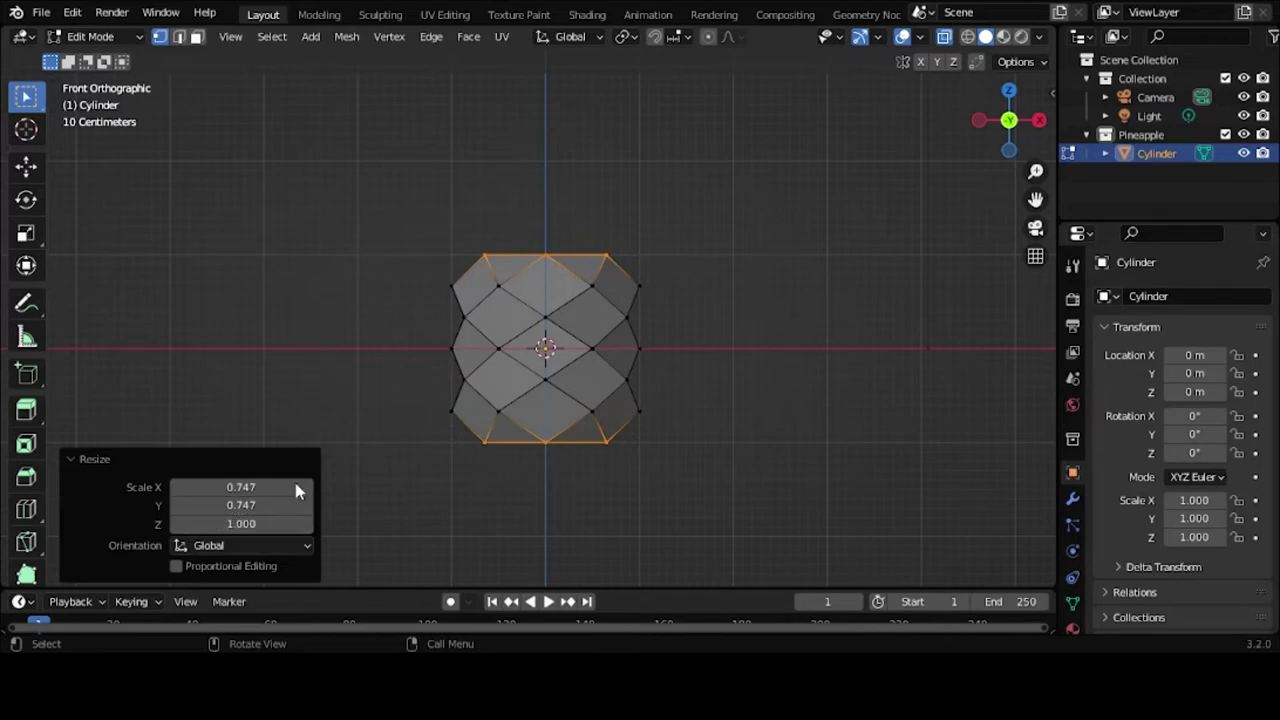
{"action": "middle_click_drag", "start_coordinate": [691, 409], "coordinate": [733, 487]}
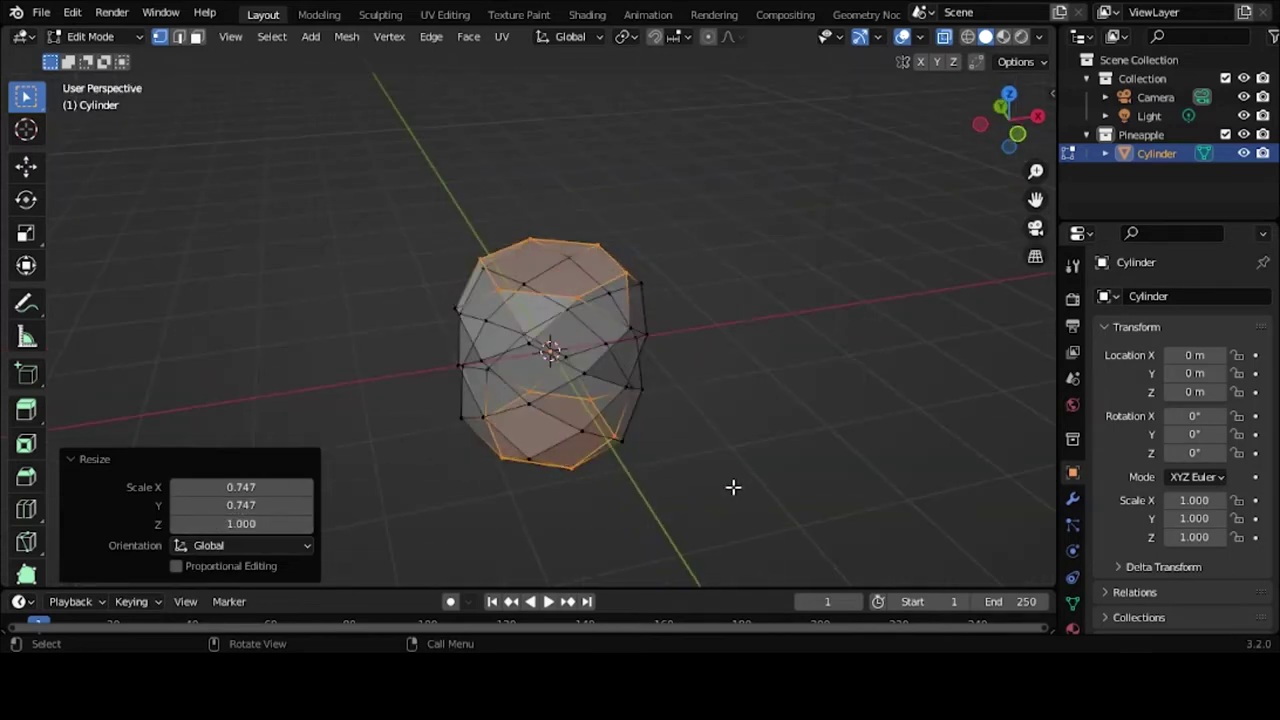
Step: Delete the top cap face of the faceted body
{"action": "left_click", "coordinate": [943, 37]}
{"action": "middle_click_drag", "start_coordinate": [694, 380], "coordinate": [738, 392]}
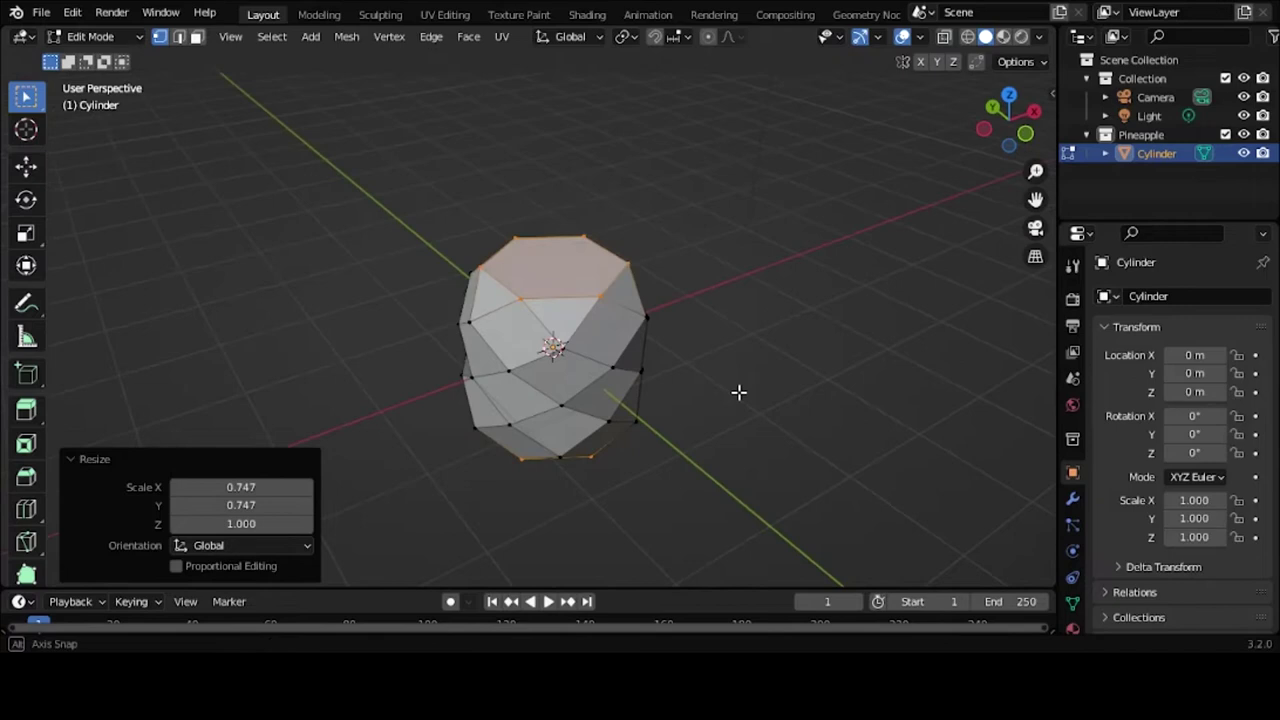
{"action": "key", "text": "3"}
{"action": "left_click", "coordinate": [580, 268]}
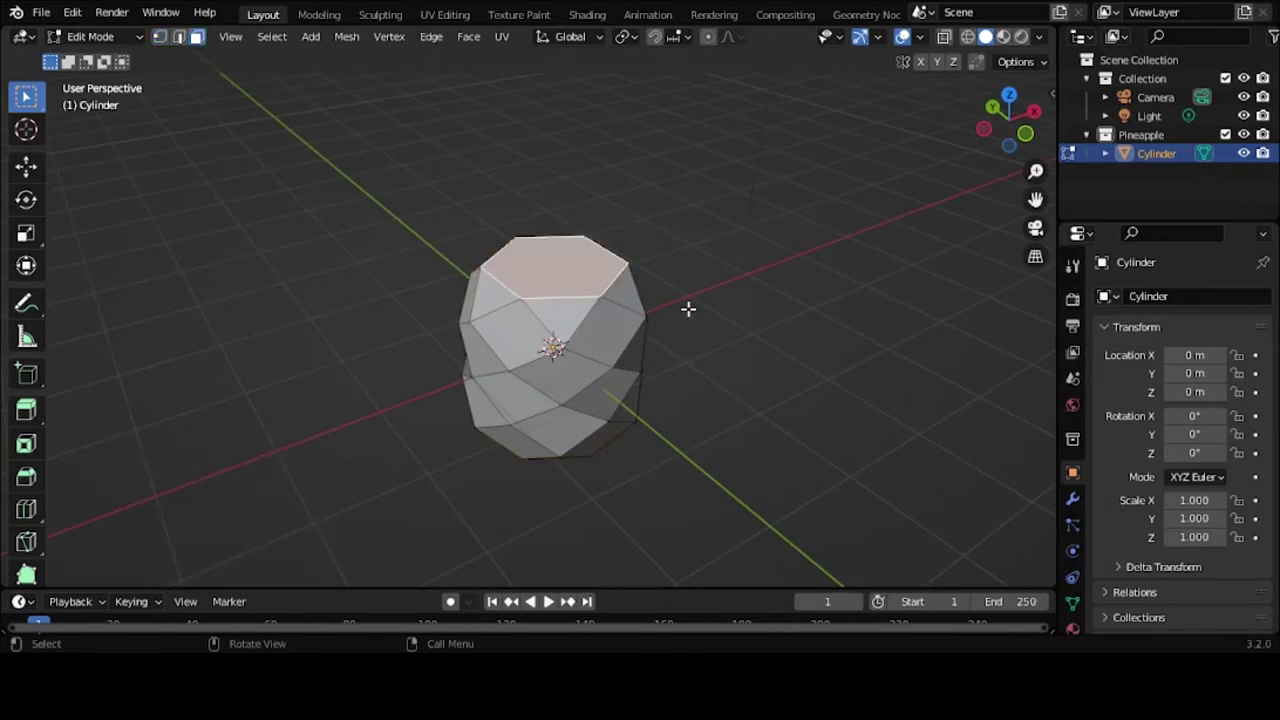
{"action": "key", "text": "x"}
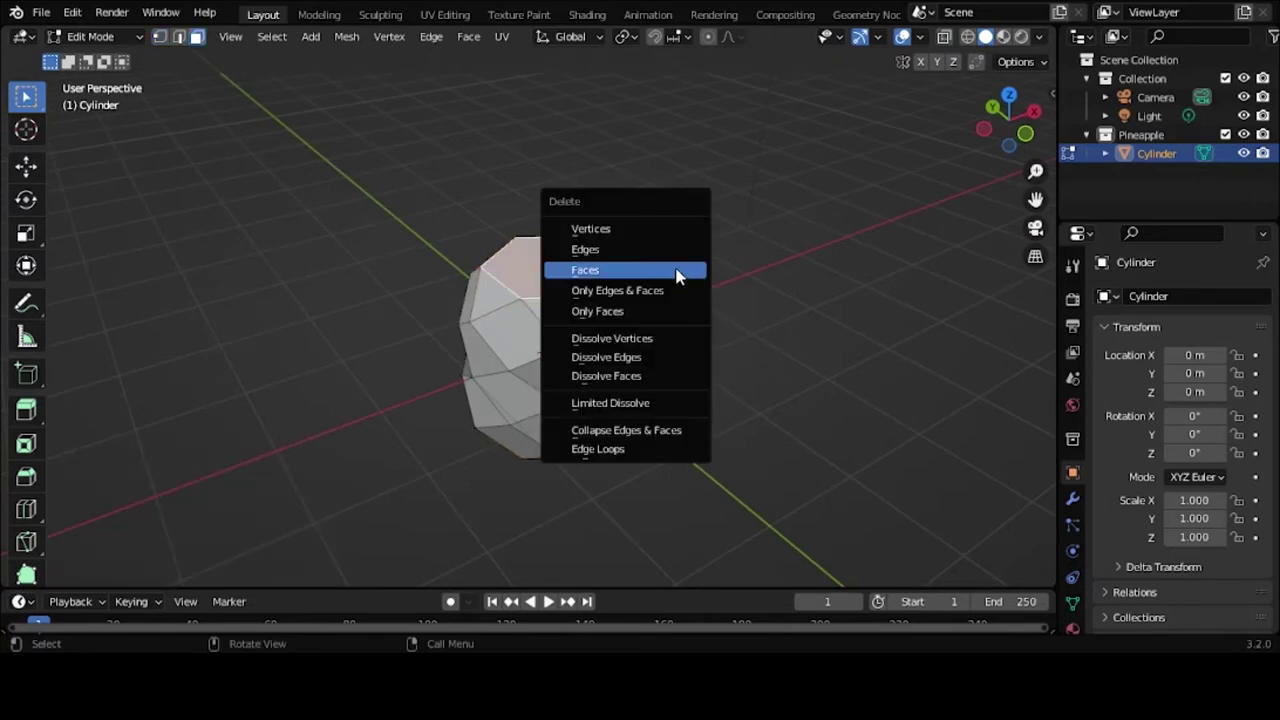
{"action": "left_click", "coordinate": [677, 275]}
{"action": "middle_click_drag", "start_coordinate": [686, 449], "coordinate": [773, 284]}
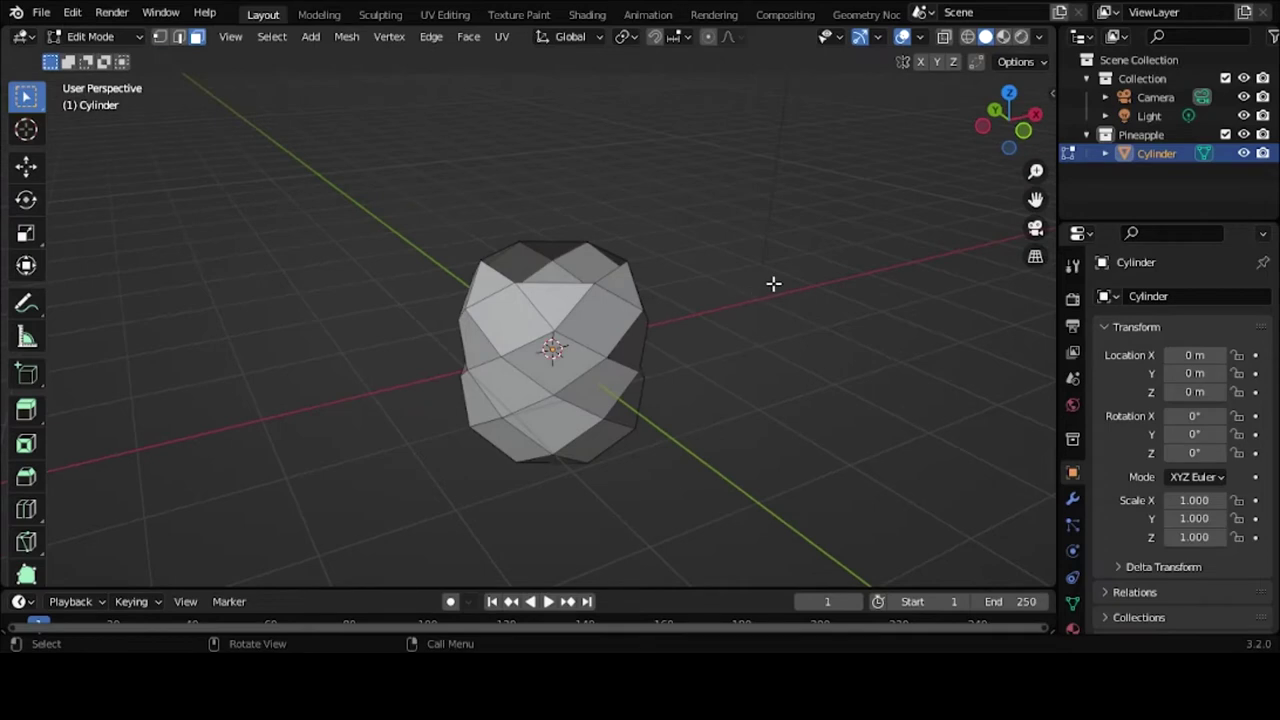
Step: Extrude the open top rim 1.2871 m upward and flare it outward to 1.442
{"action": "key", "text": "1"}
{"action": "middle_click_drag", "start_coordinate": [703, 366], "coordinate": [686, 321]}
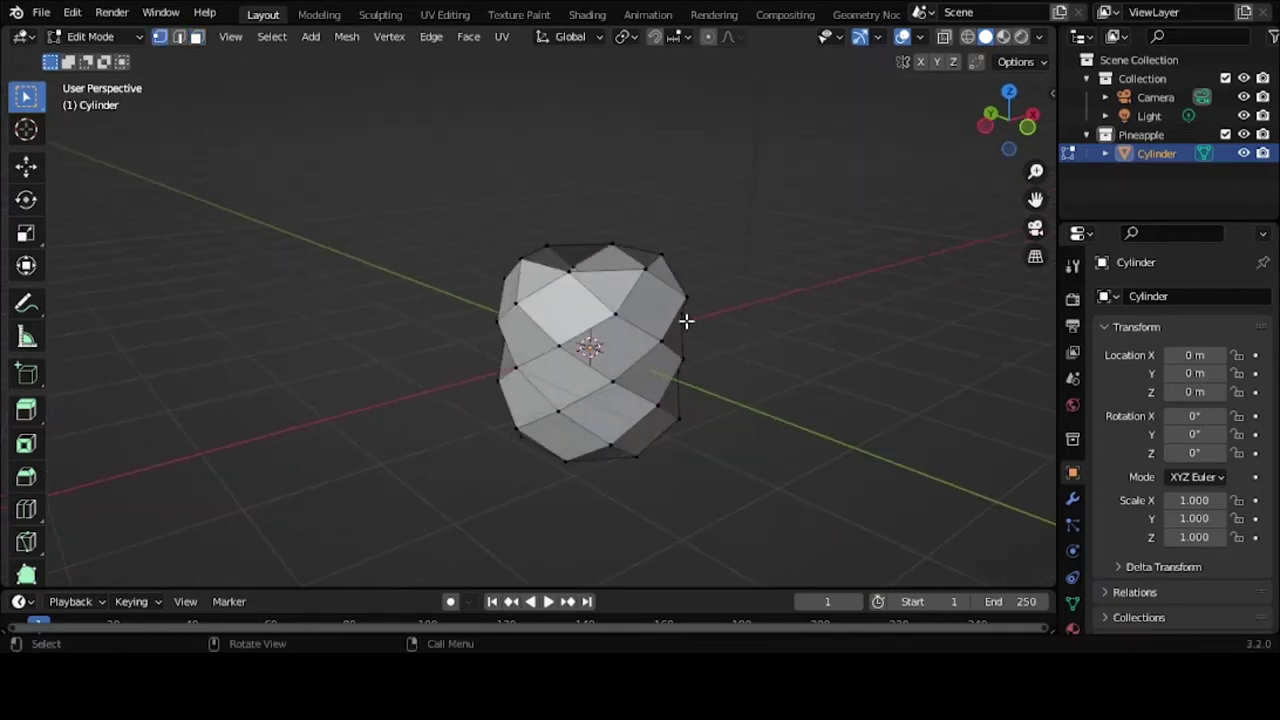
{"action": "left_click", "coordinate": [609, 270], "text": "alt"}
{"action": "middle_click_drag", "start_coordinate": [706, 391], "coordinate": [685, 417]}
{"action": "key", "text": "e"}
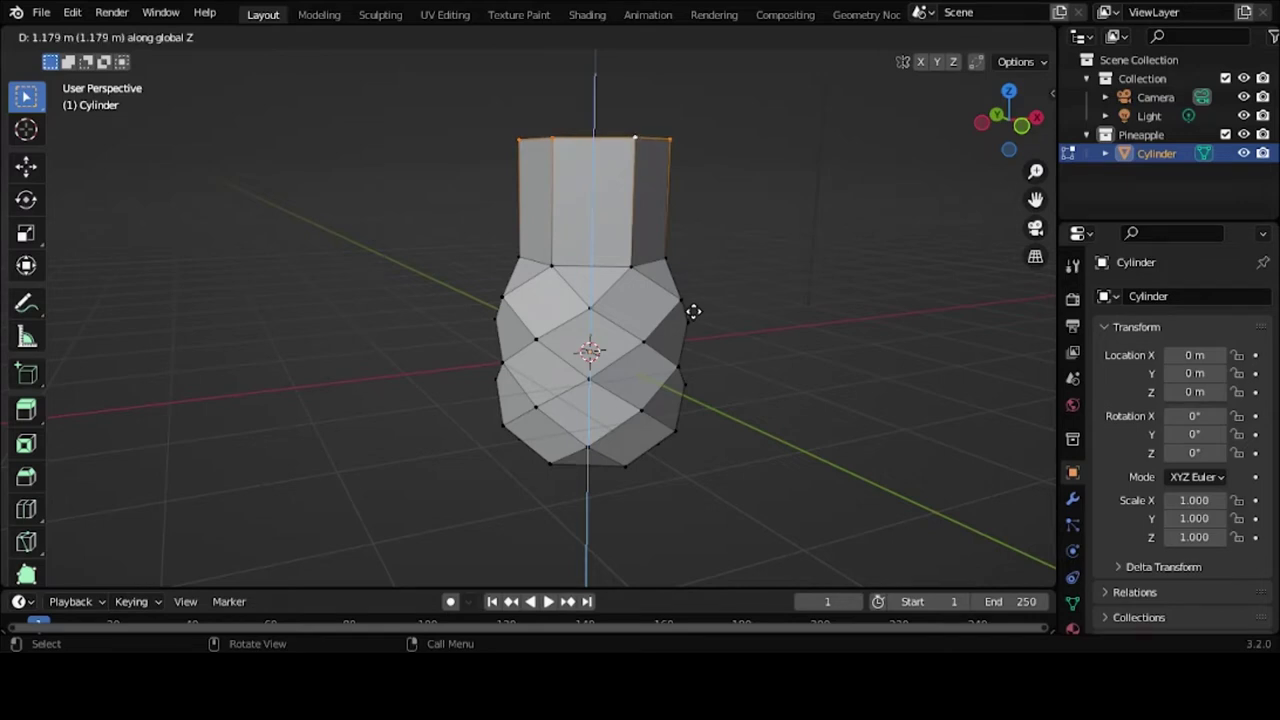
{"action": "left_click", "coordinate": [694, 310]}
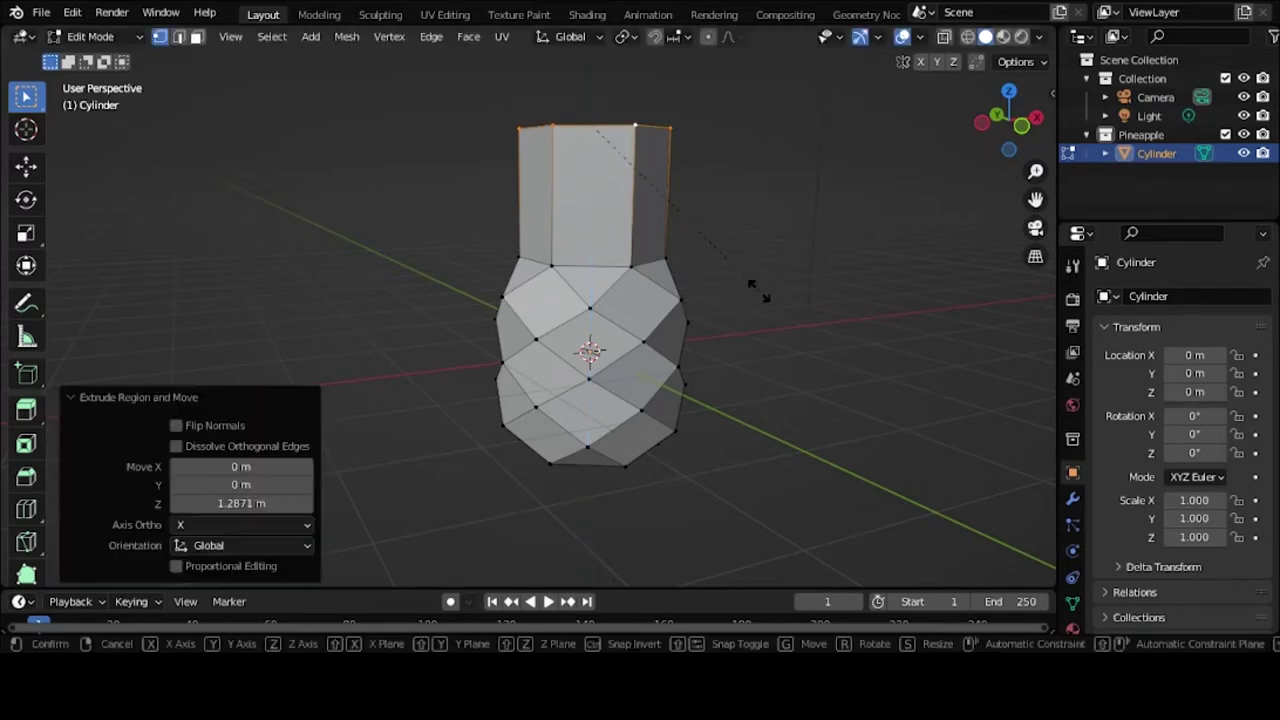
{"action": "key", "text": "s"}
{"action": "left_click", "coordinate": [880, 315]}
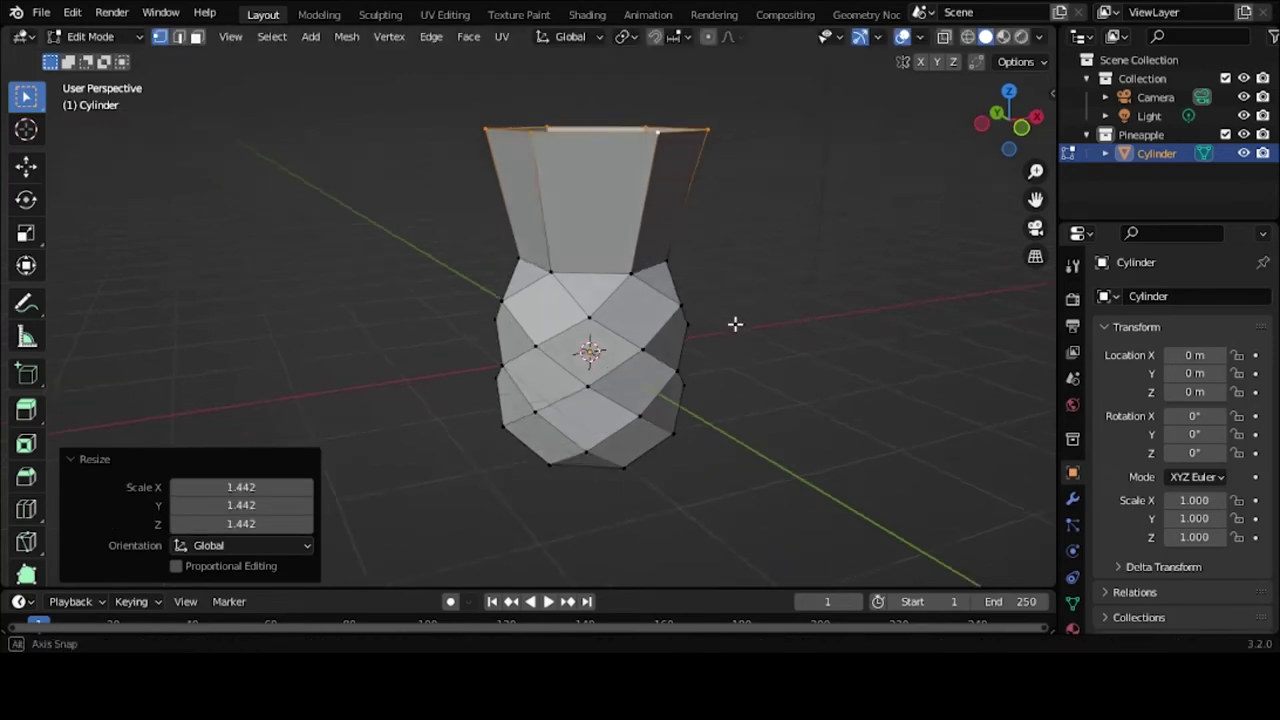
{"action": "middle_click_drag", "start_coordinate": [734, 323], "coordinate": [766, 297]}
{"action": "right_click", "coordinate": [788, 274]}
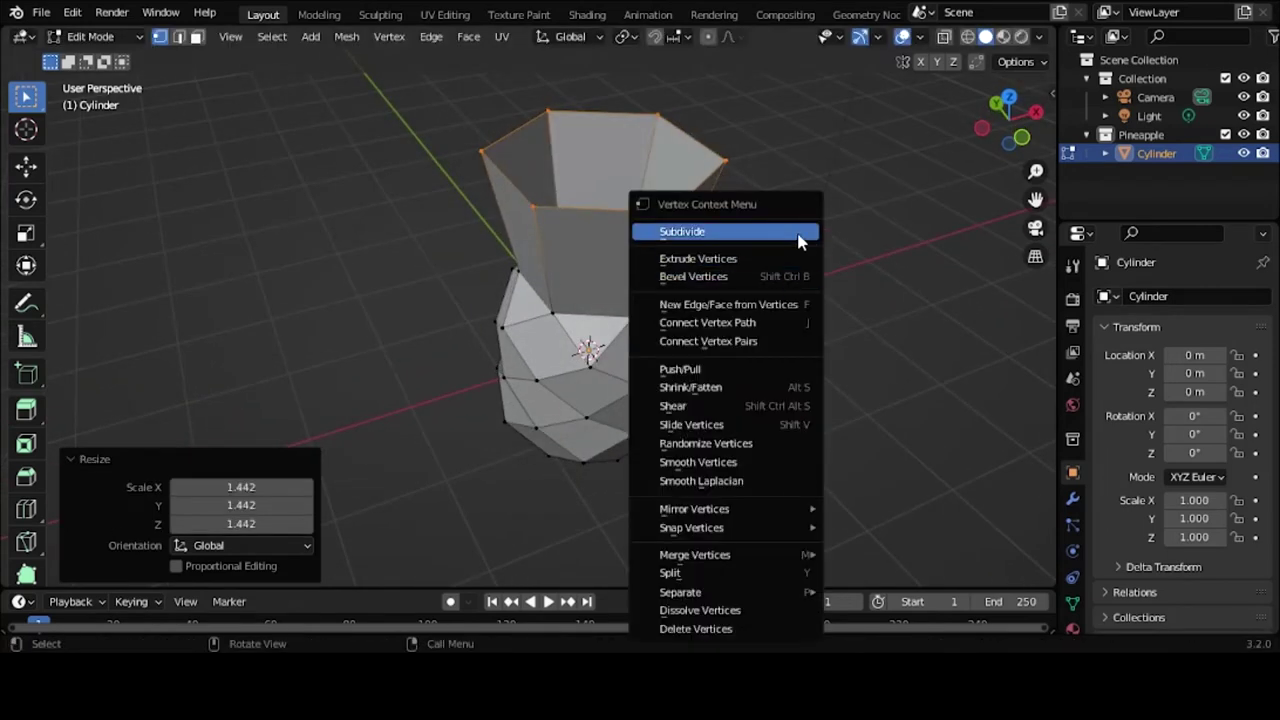
Step: Subdivide the rim, pull its vertices down about 0.744 m into spikes, and scale them to 0.861
{"action": "left_click", "coordinate": [791, 231]}
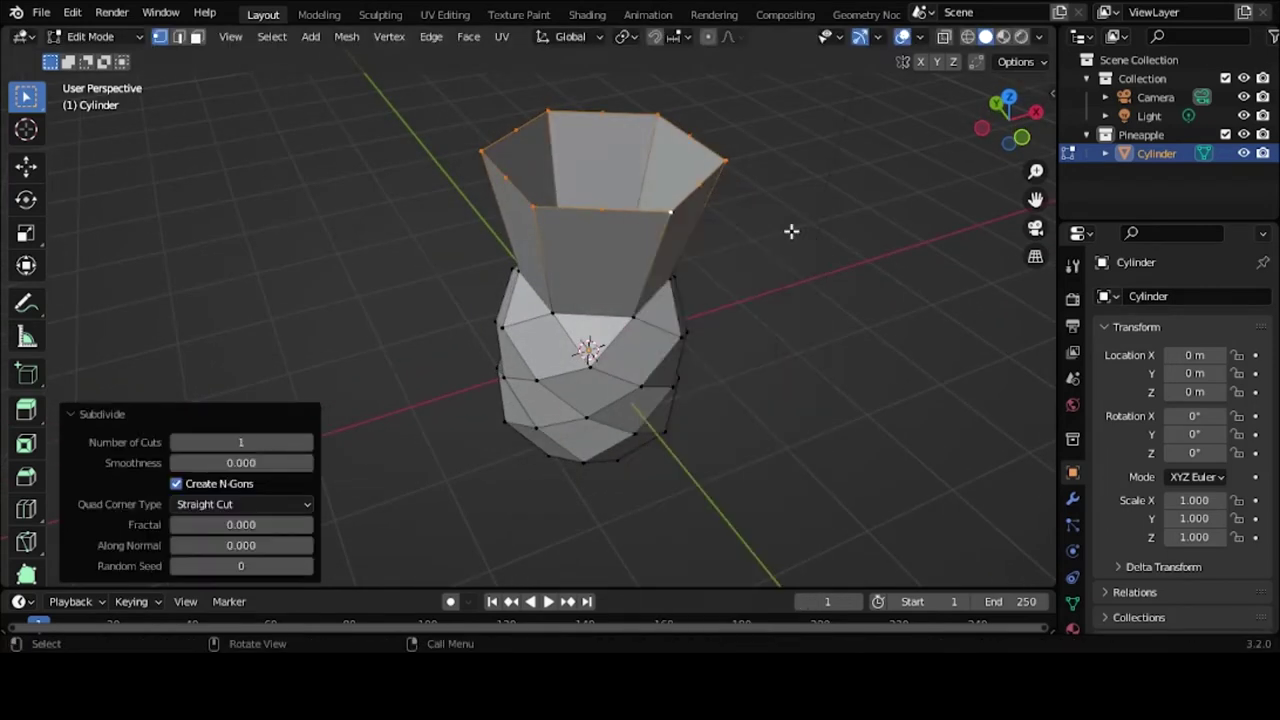
{"action": "left_click", "coordinate": [531, 213], "text": "shift"}
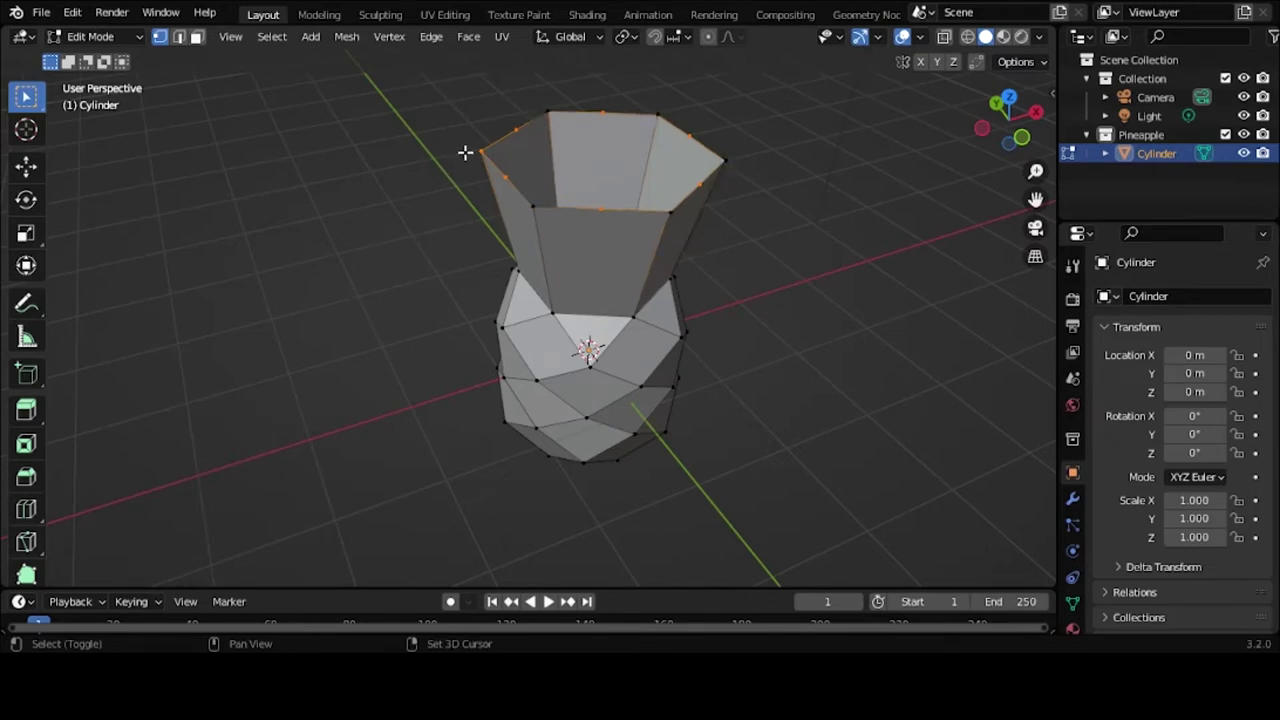
{"action": "middle_click_drag", "start_coordinate": [623, 374], "coordinate": [707, 344]}
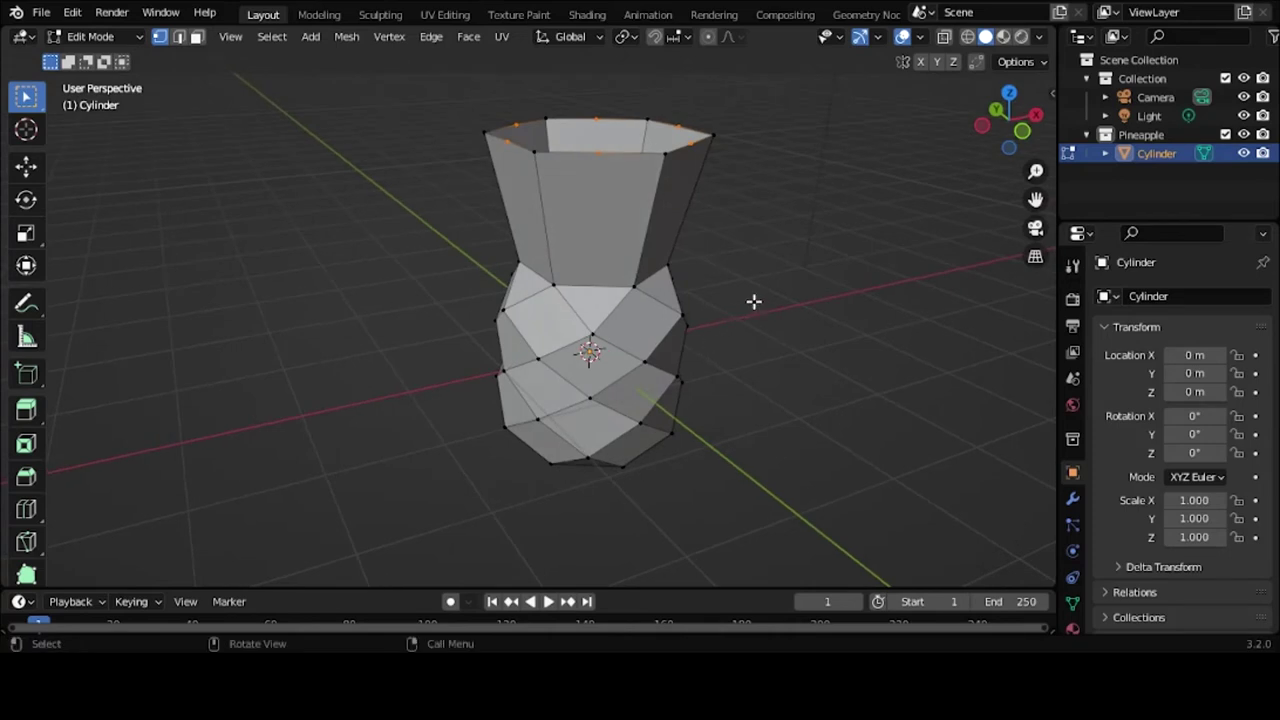
{"action": "key", "text": "g"}
{"action": "key", "text": "z"}
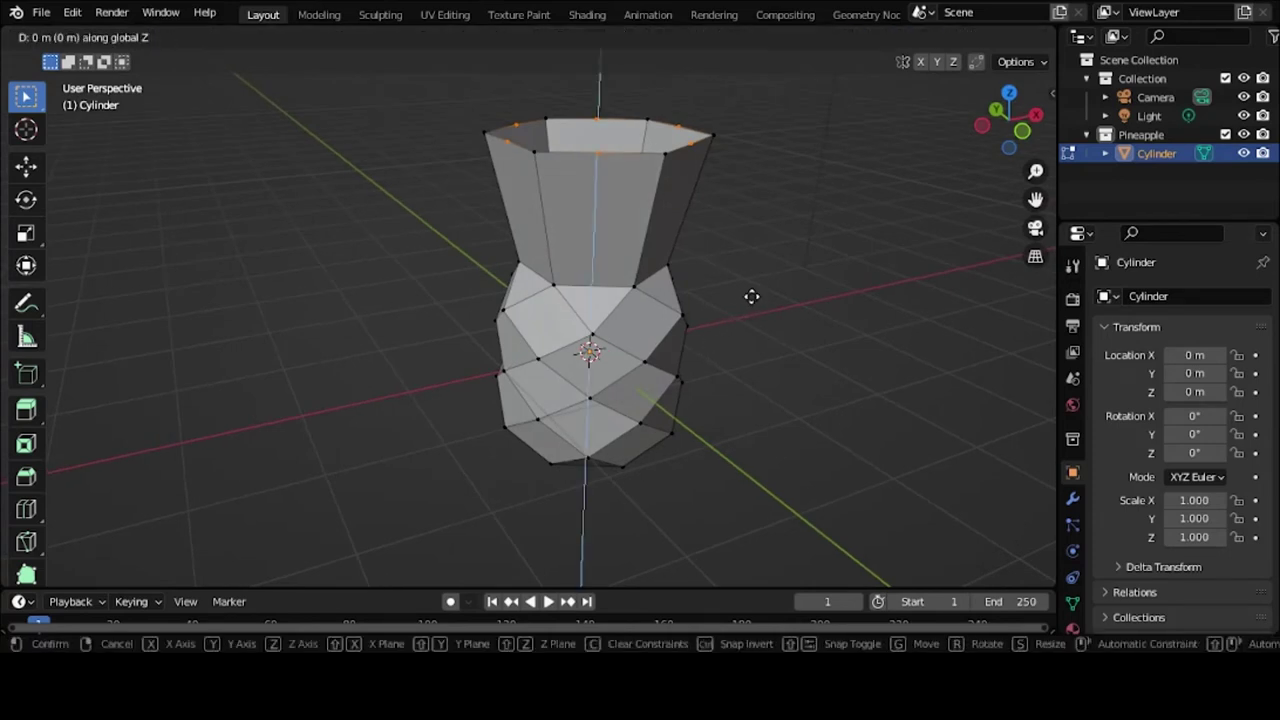
{"action": "left_click", "coordinate": [741, 373]}
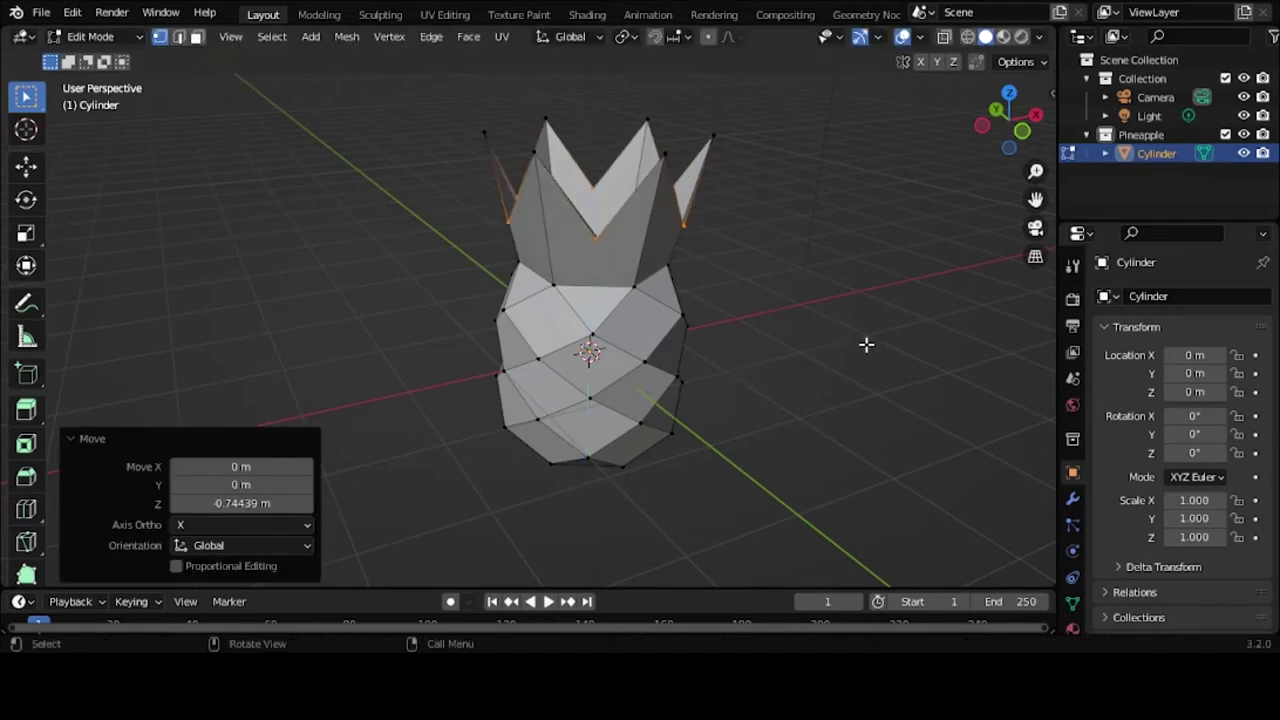
{"action": "key", "text": "s"}
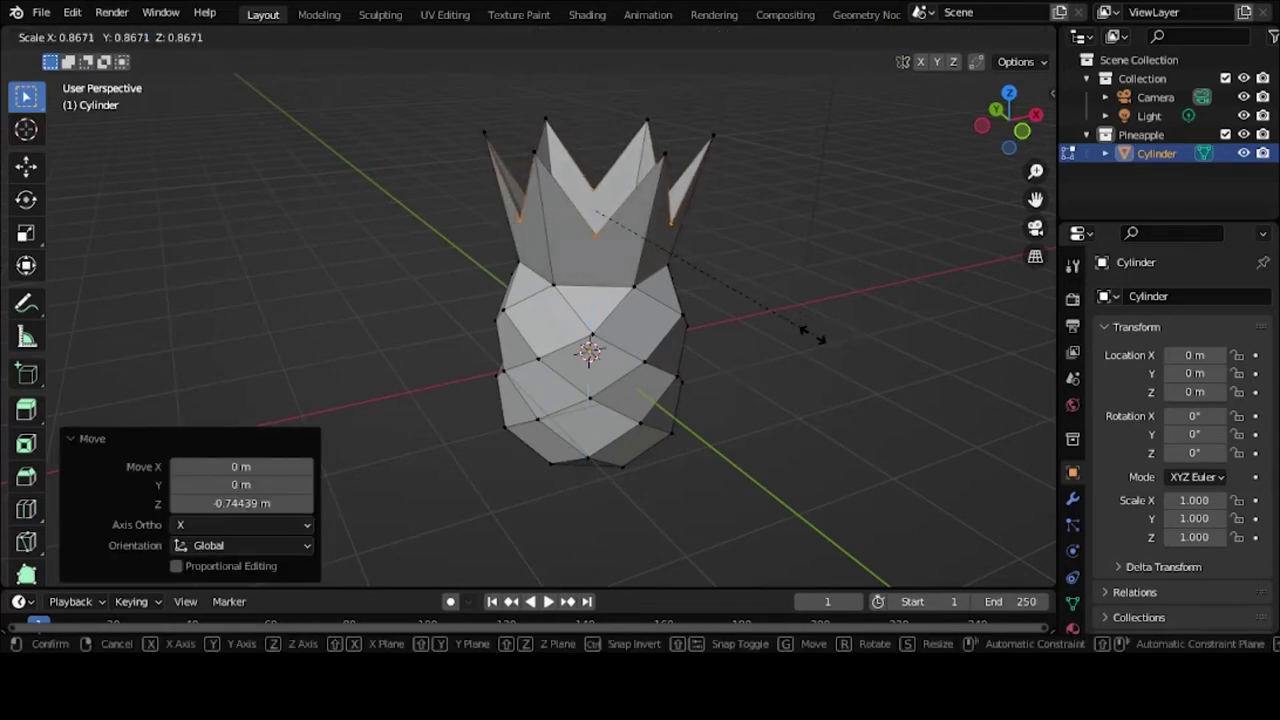
{"action": "left_click", "coordinate": [808, 336]}
{"action": "middle_click_drag", "start_coordinate": [711, 403], "coordinate": [637, 426]}
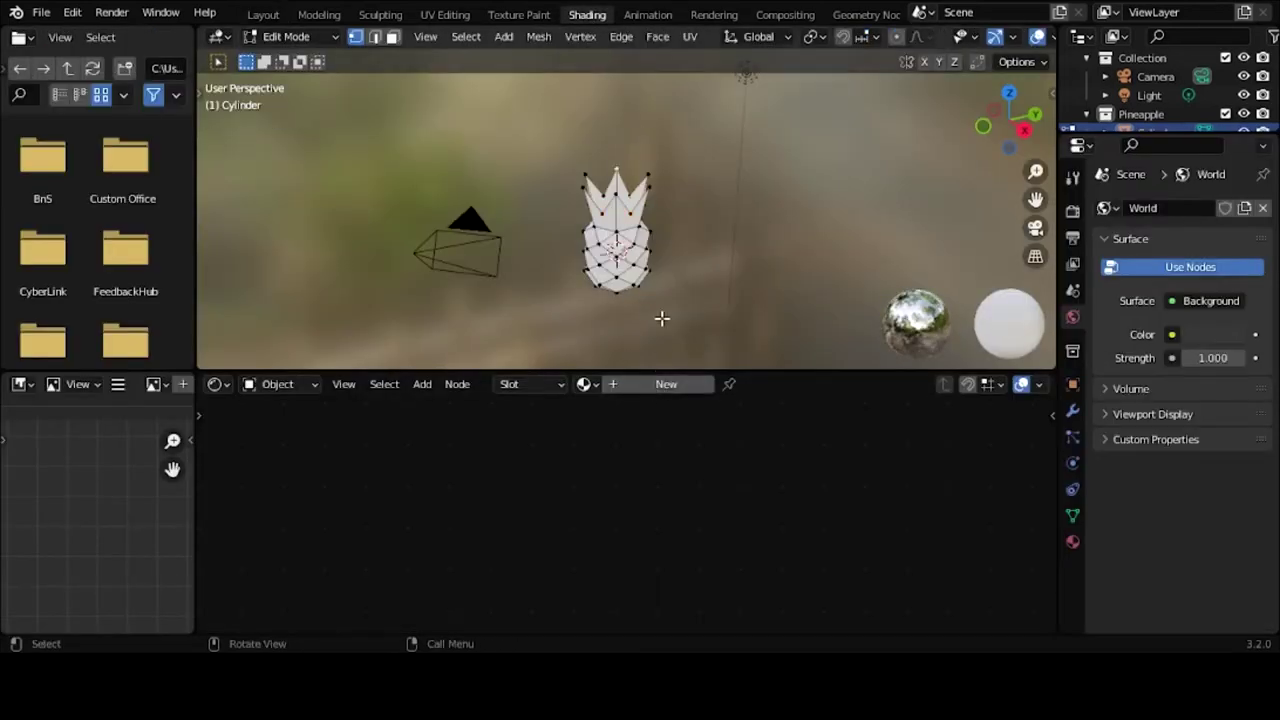
Step: Create a new material for the pineapple named 'Yellow'
{"action": "middle_click_drag", "start_coordinate": [662, 318], "coordinate": [686, 410]}
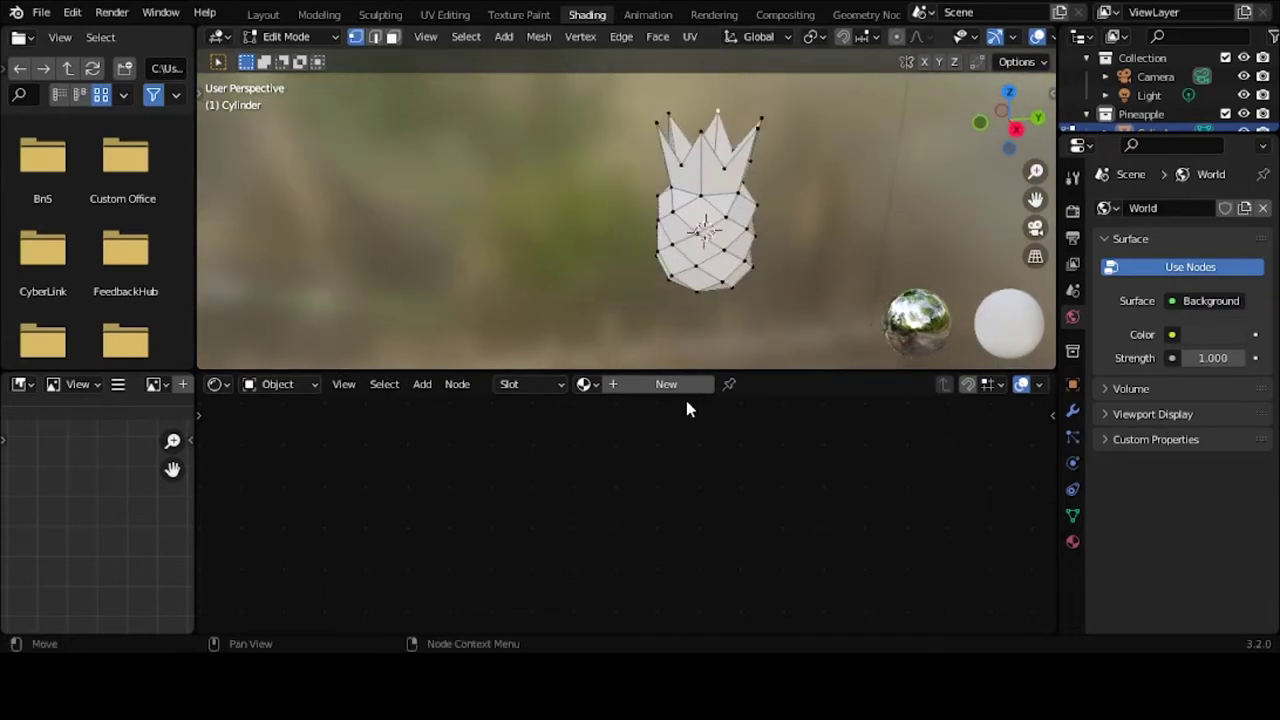
{"action": "left_click", "coordinate": [686, 385]}
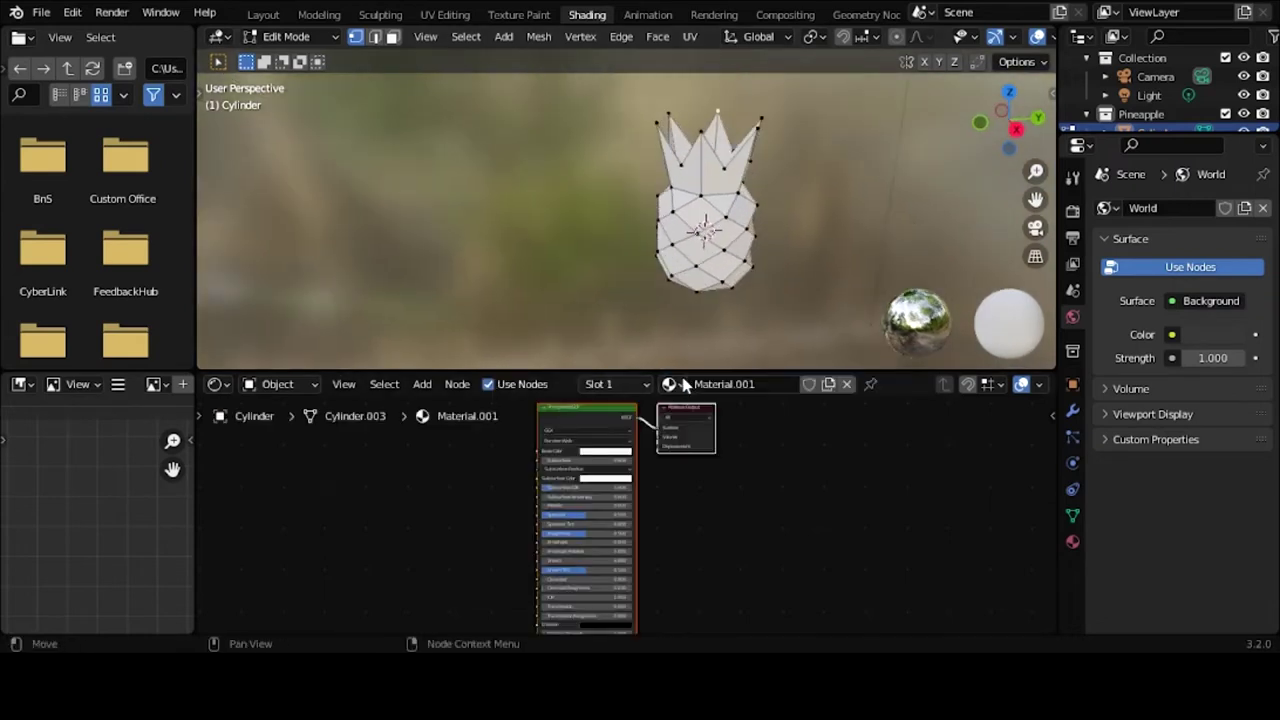
{"action": "left_click", "coordinate": [742, 385]}
{"action": "type", "text": "Yellow"}
{"action": "key", "text": "Return"}
Step: Set the Yellow material's Base Color to bright yellow
{"action": "scroll", "coordinate": [627, 438], "scroll_direction": "up", "scroll_amount": 2}
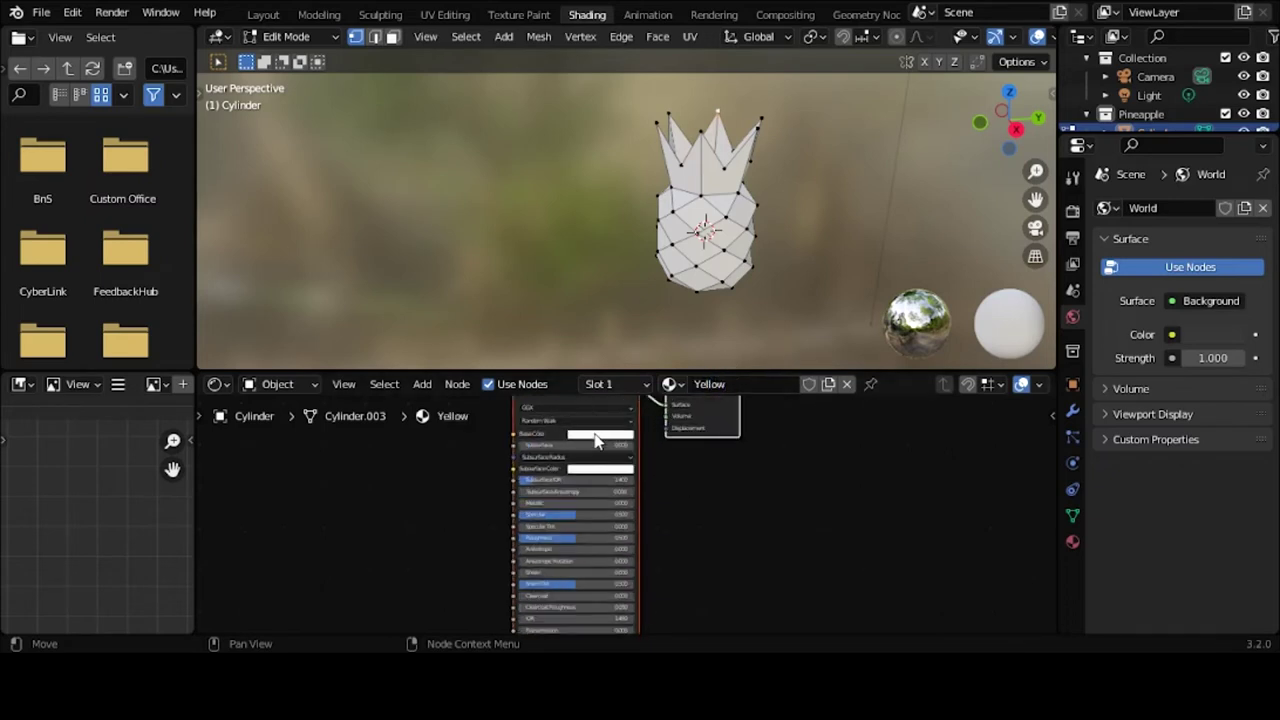
{"action": "left_click", "coordinate": [600, 434]}
{"action": "left_click_drag", "start_coordinate": [636, 350], "coordinate": [585, 343]}
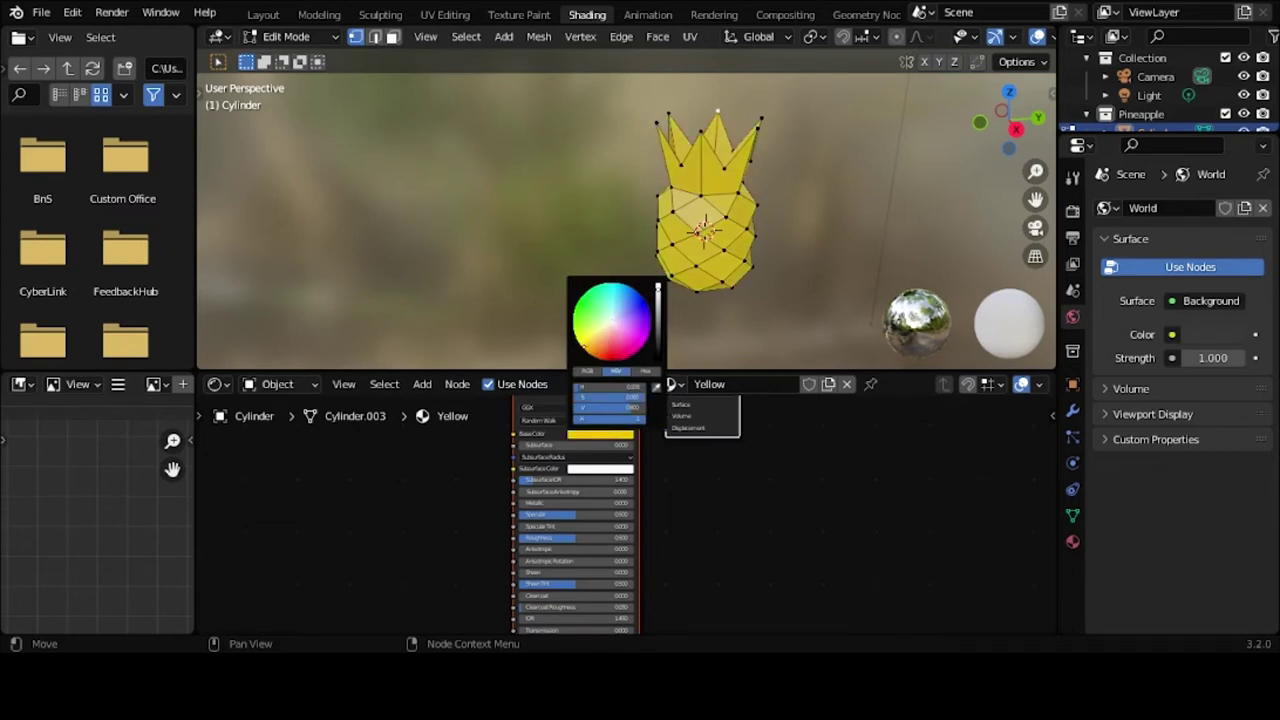
{"action": "middle_click_drag", "start_coordinate": [766, 237], "coordinate": [759, 219]}
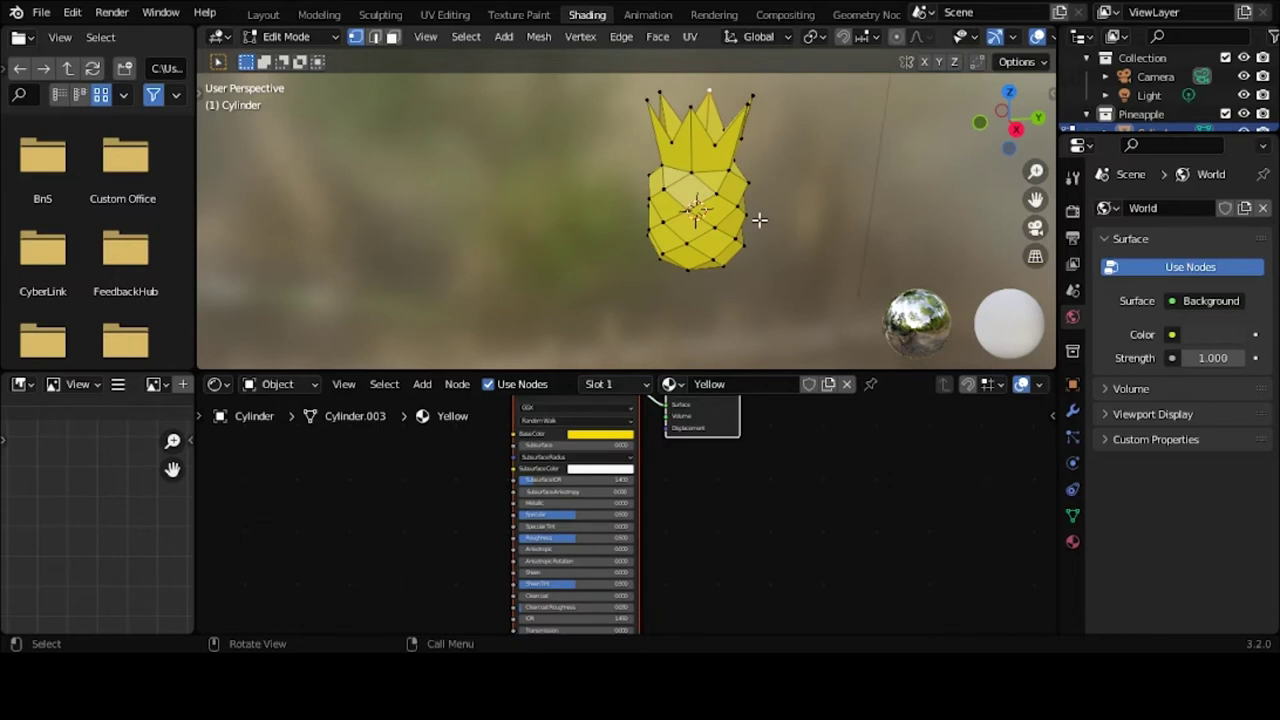
{"action": "left_click", "coordinate": [1072, 545]}
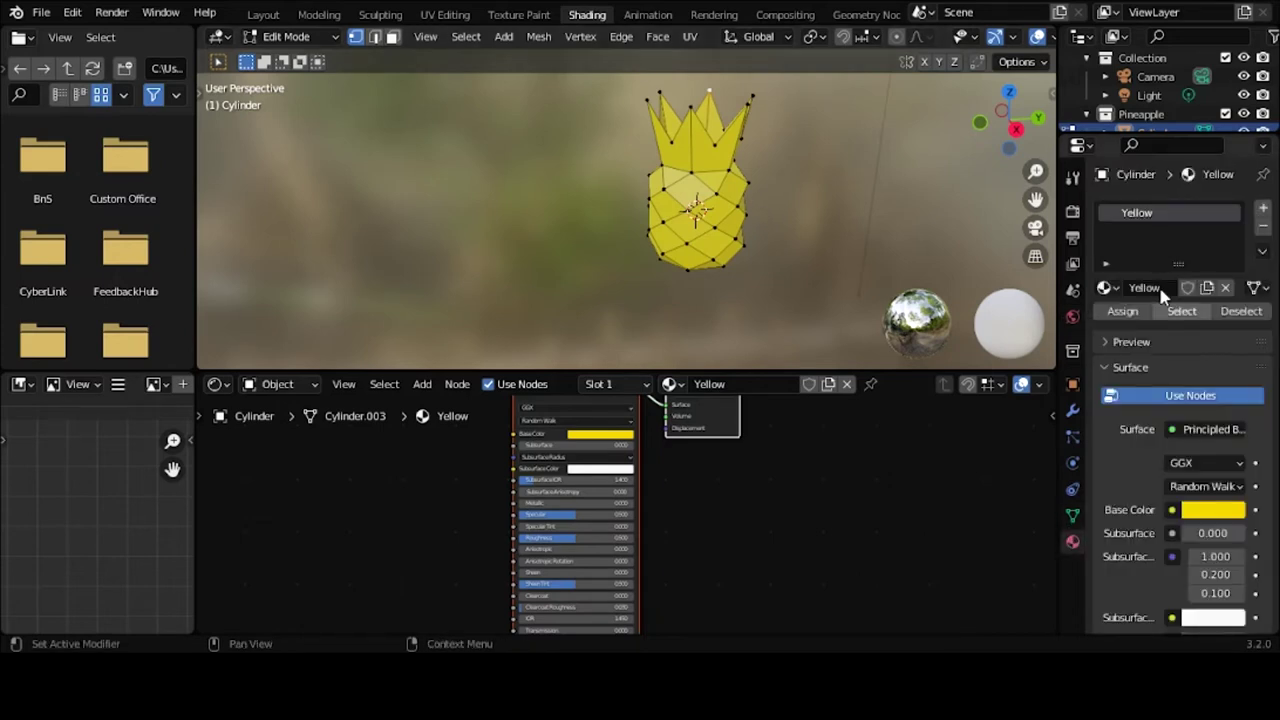
Step: Add a second material slot holding a new material named 'Green'
{"action": "left_click", "coordinate": [1263, 208]}
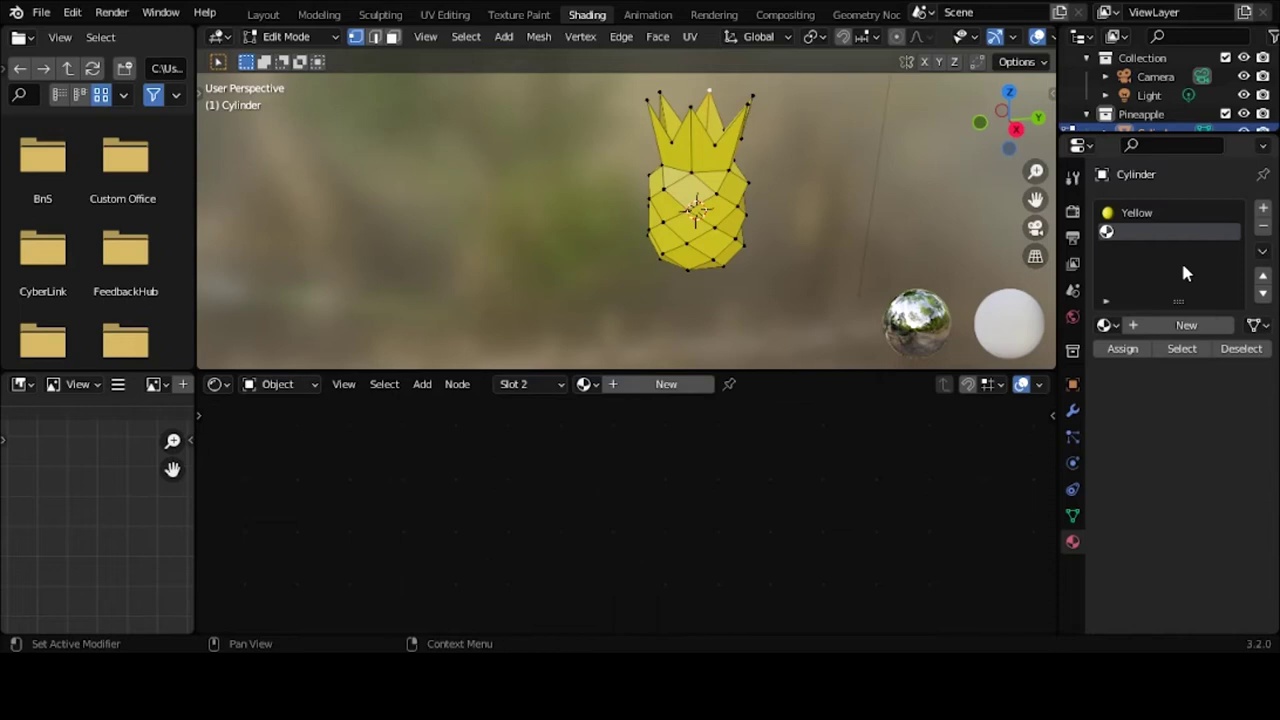
{"action": "left_click", "coordinate": [1183, 323]}
{"action": "double_click", "coordinate": [1150, 325]}
{"action": "type", "text": "G"}
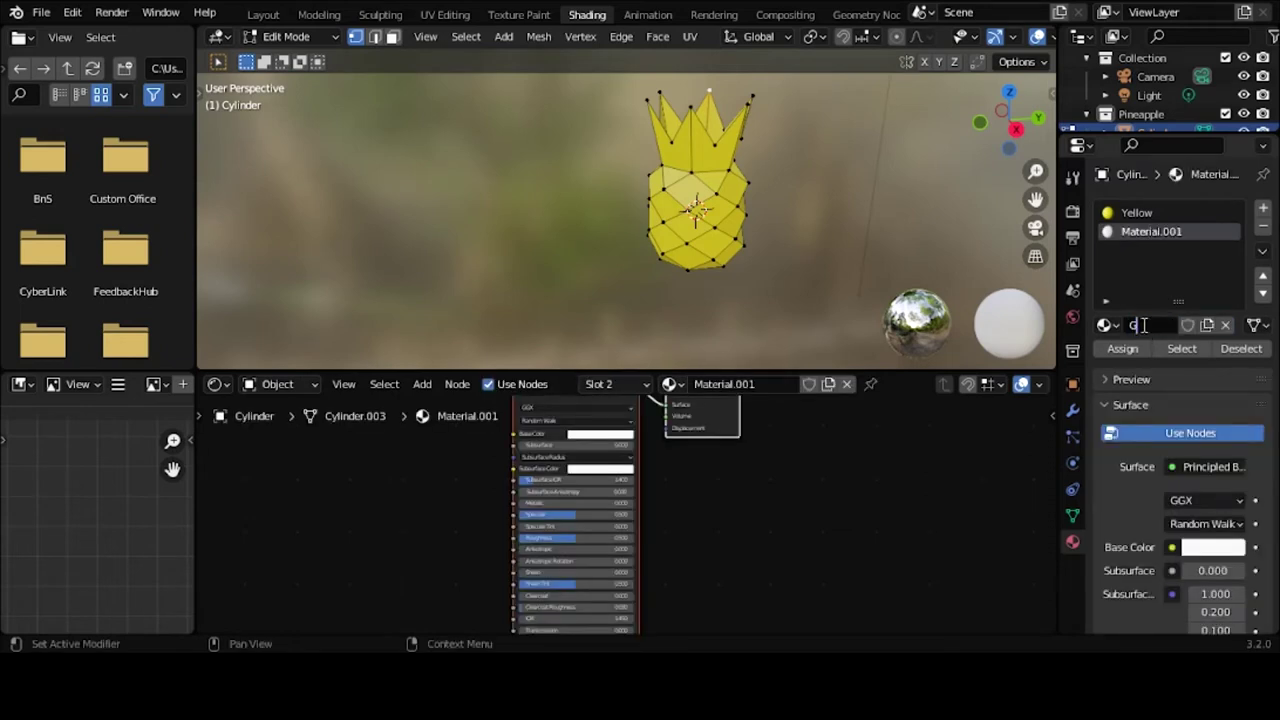
{"action": "type", "text": "reen"}
{"action": "key", "text": "Return"}
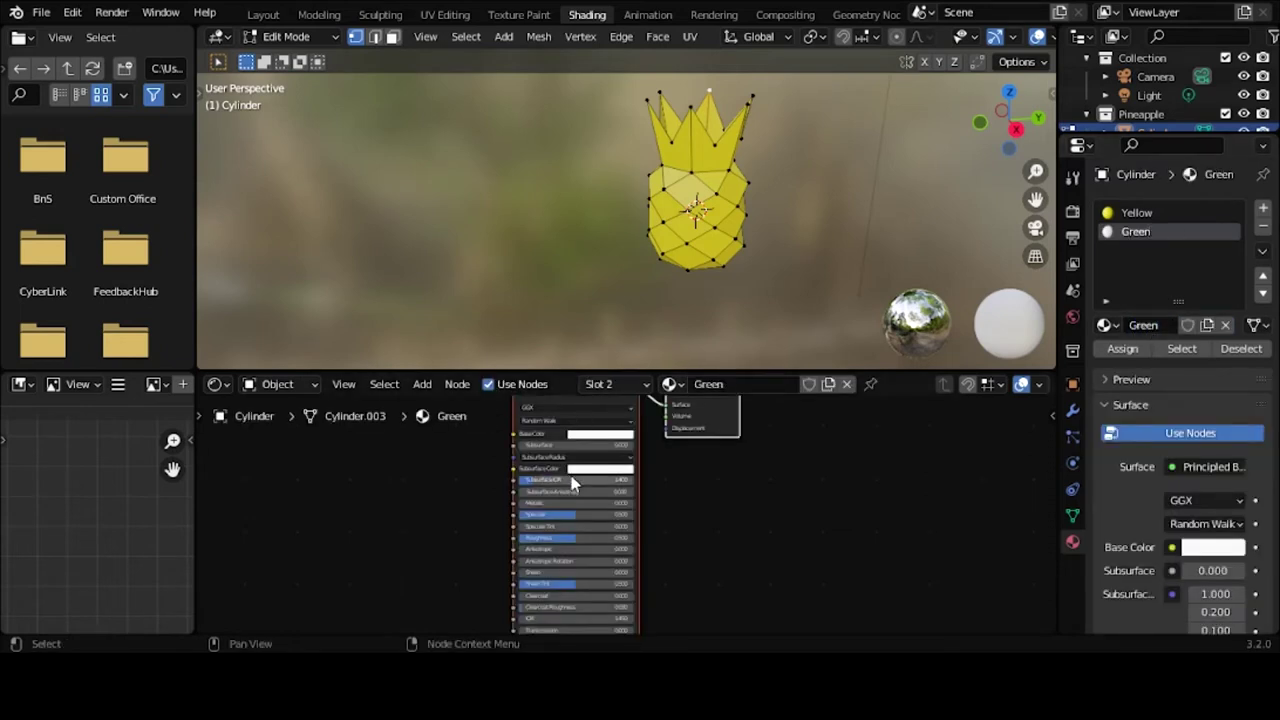
{"action": "middle_click_drag", "start_coordinate": [742, 532], "coordinate": [759, 531]}
{"action": "middle_click_drag", "start_coordinate": [737, 156], "coordinate": [690, 198], "text": "shift"}
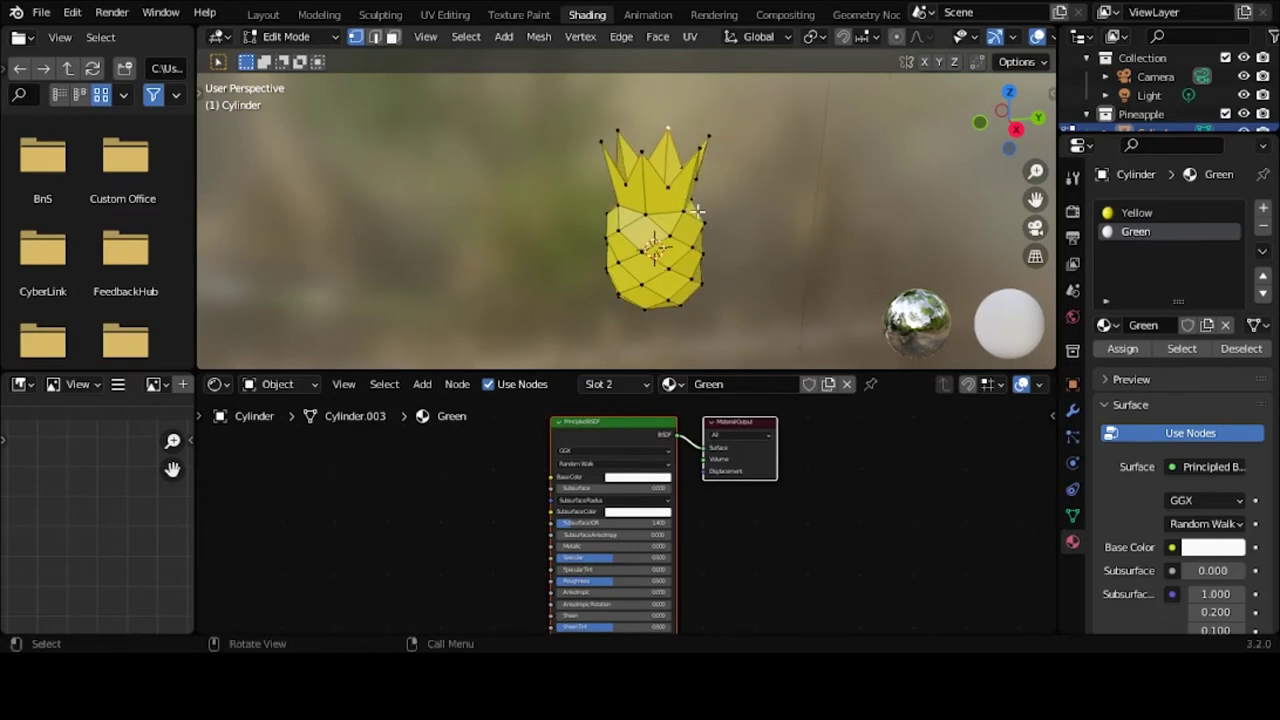
{"action": "key", "text": "KP_1"}
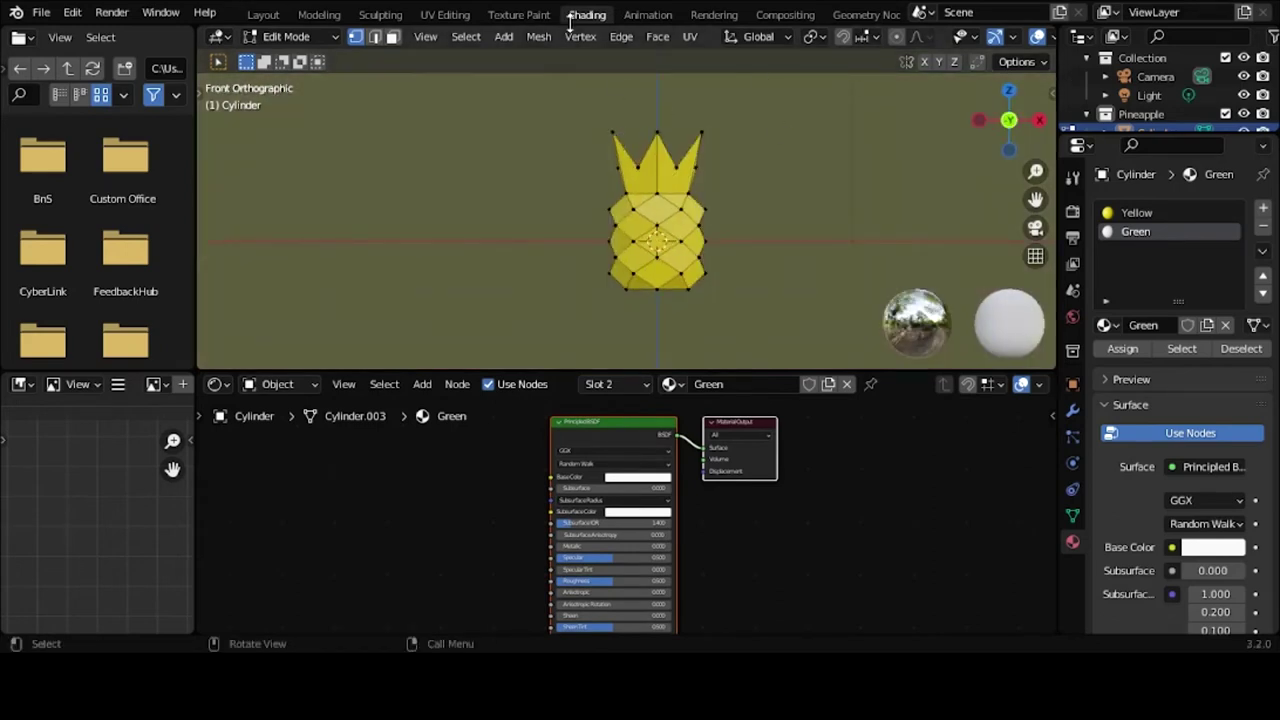
Step: Box-select all the crown faces in X-ray face-select mode
{"action": "scroll", "coordinate": [1000, 40], "scroll_direction": "down", "scroll_amount": 3}
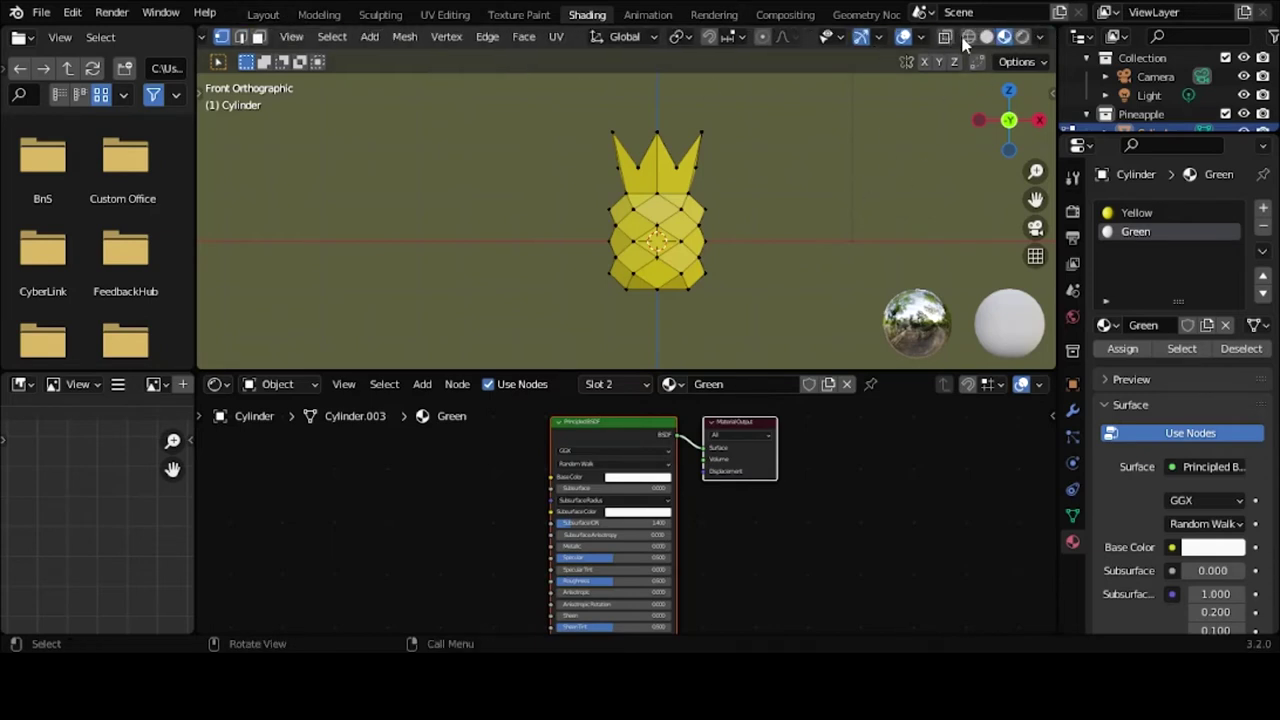
{"action": "left_click", "coordinate": [986, 36]}
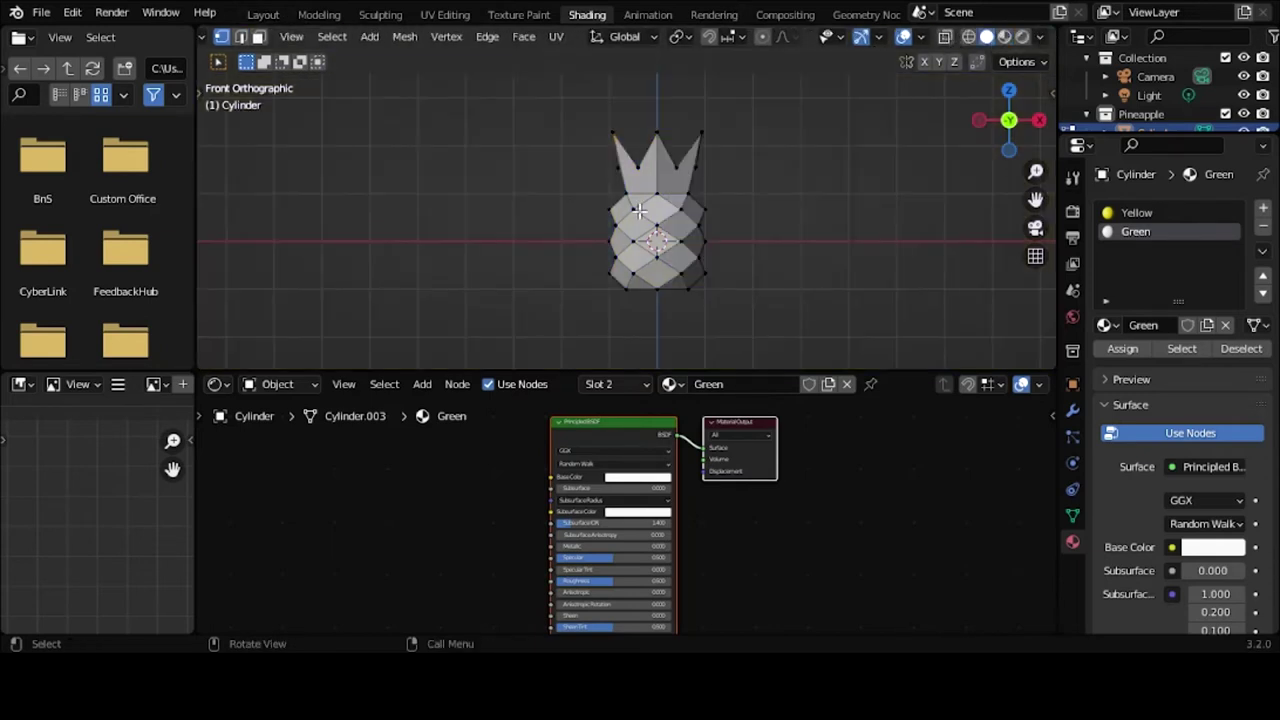
{"action": "left_click", "coordinate": [945, 36]}
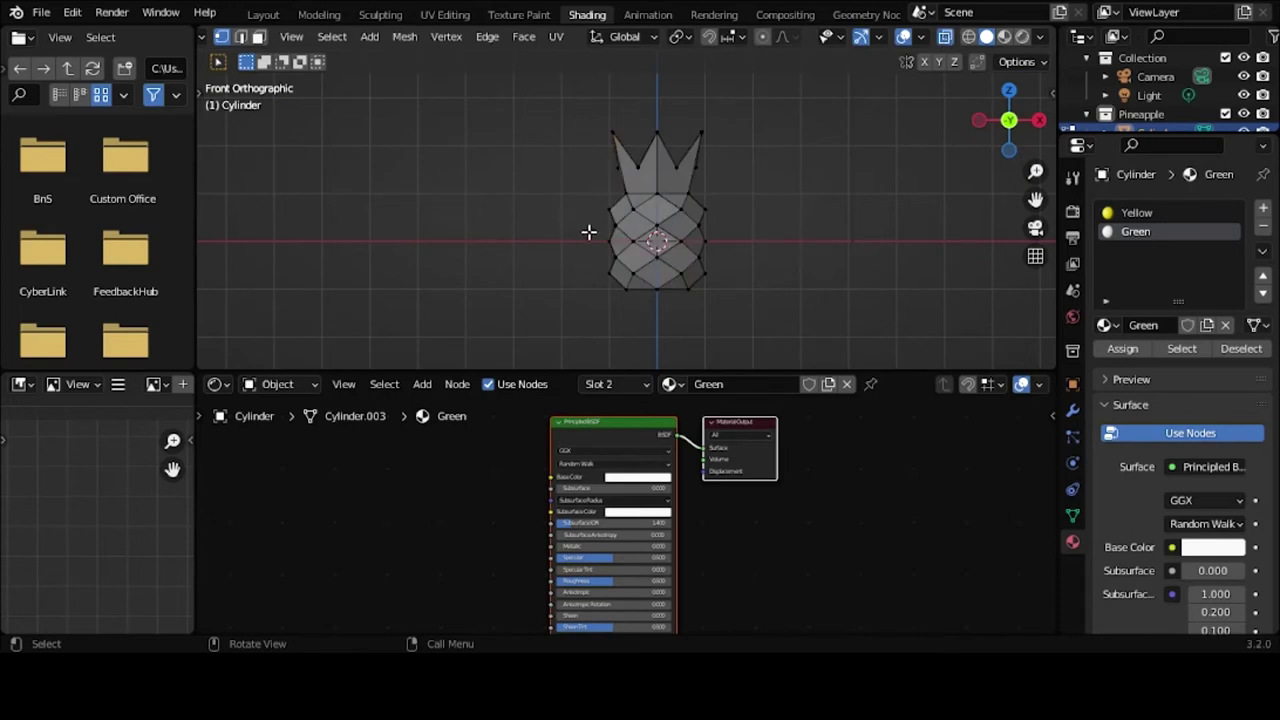
{"action": "scroll", "coordinate": [615, 205], "scroll_direction": "up", "scroll_amount": 1}
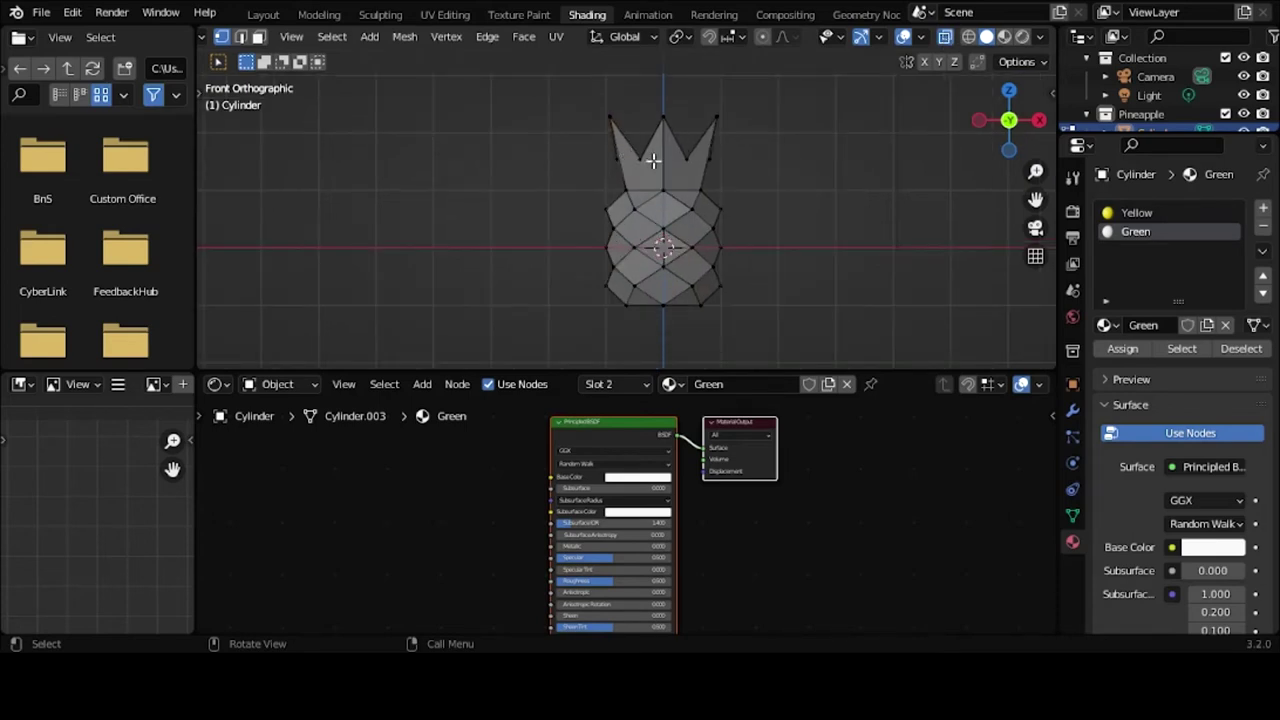
{"action": "key", "text": "3"}
{"action": "key", "text": "b"}
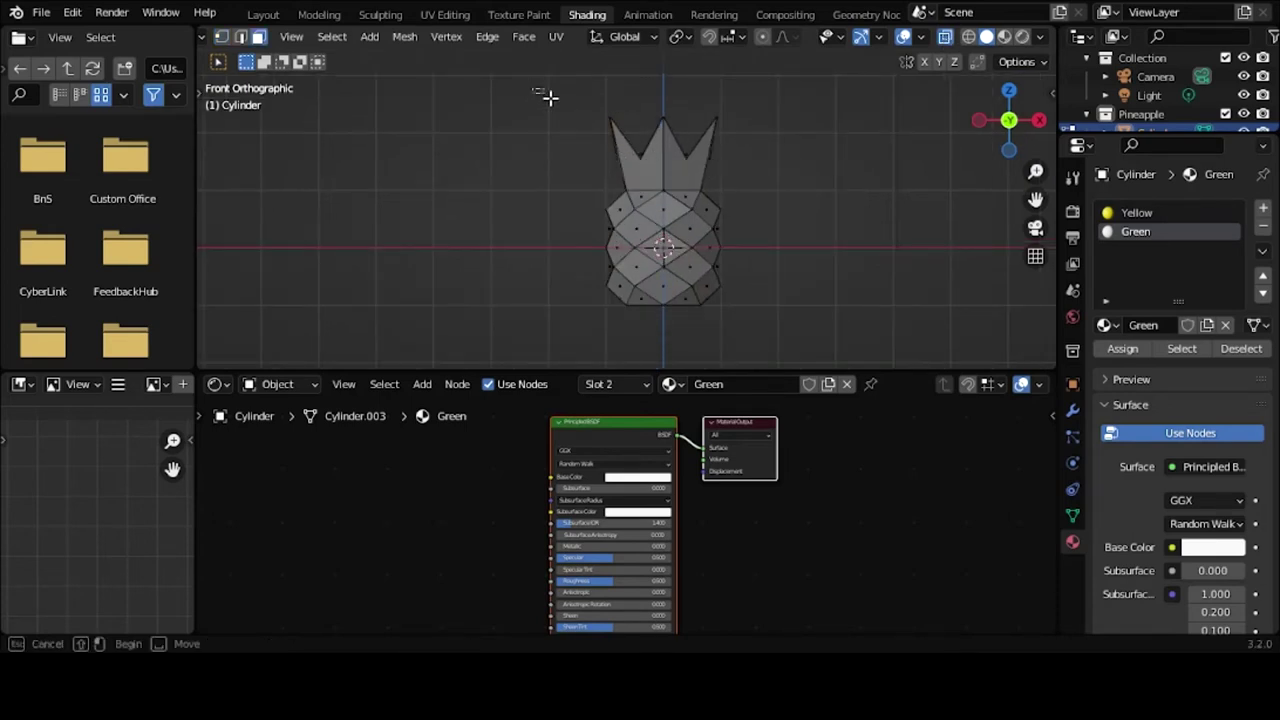
{"action": "left_click_drag", "start_coordinate": [531, 88], "coordinate": [864, 182]}
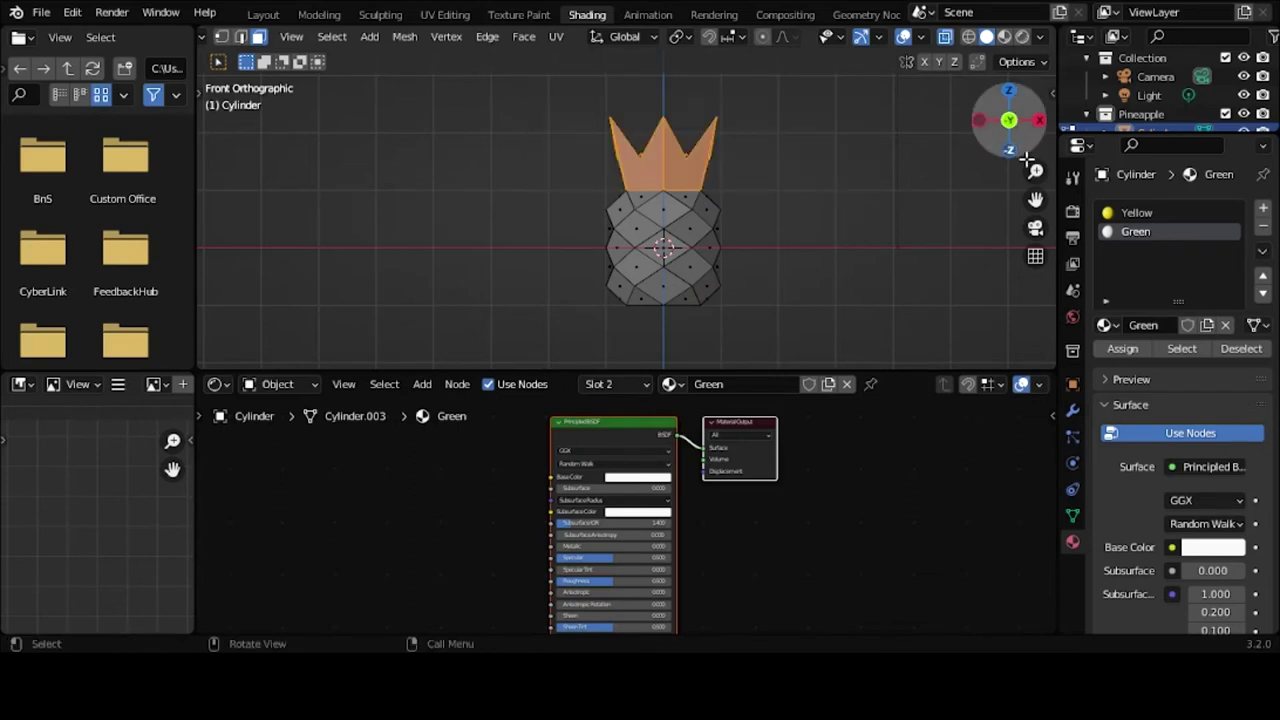
Step: Assign the Green material to the crown, darken its green Base Color, and return to Object Mode
{"action": "left_click", "coordinate": [1004, 37]}
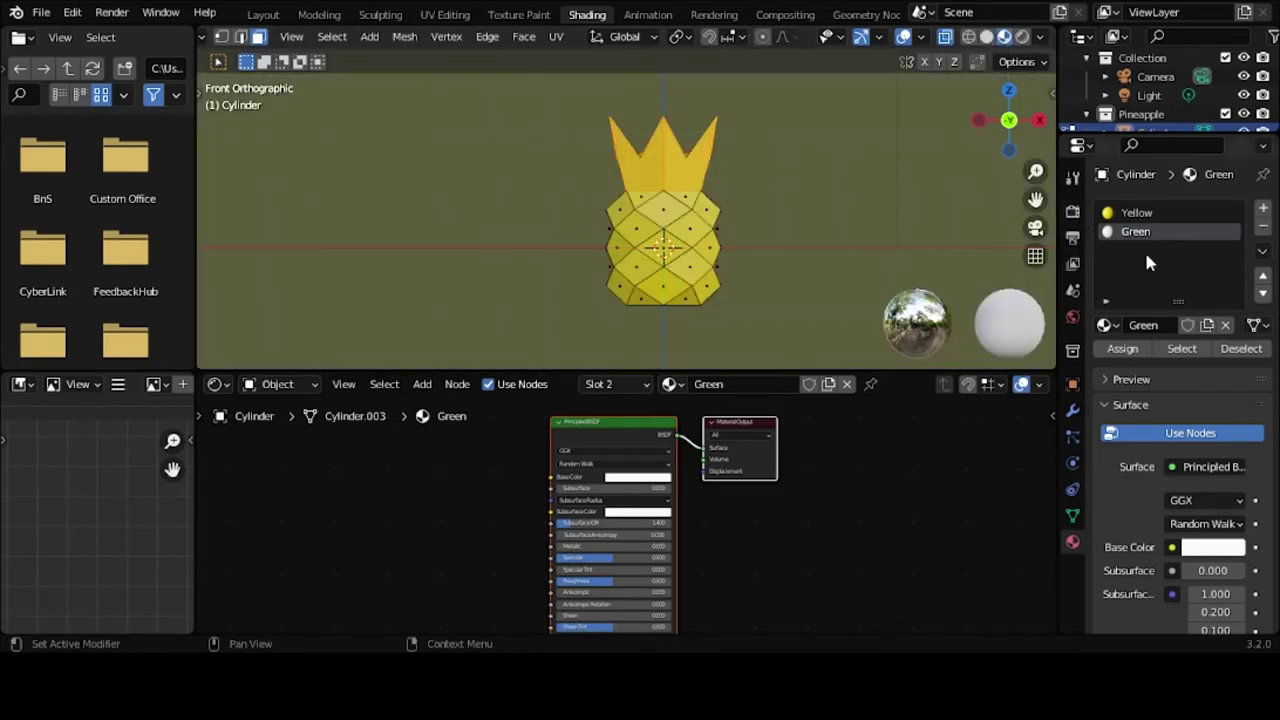
{"action": "left_click", "coordinate": [1120, 350]}
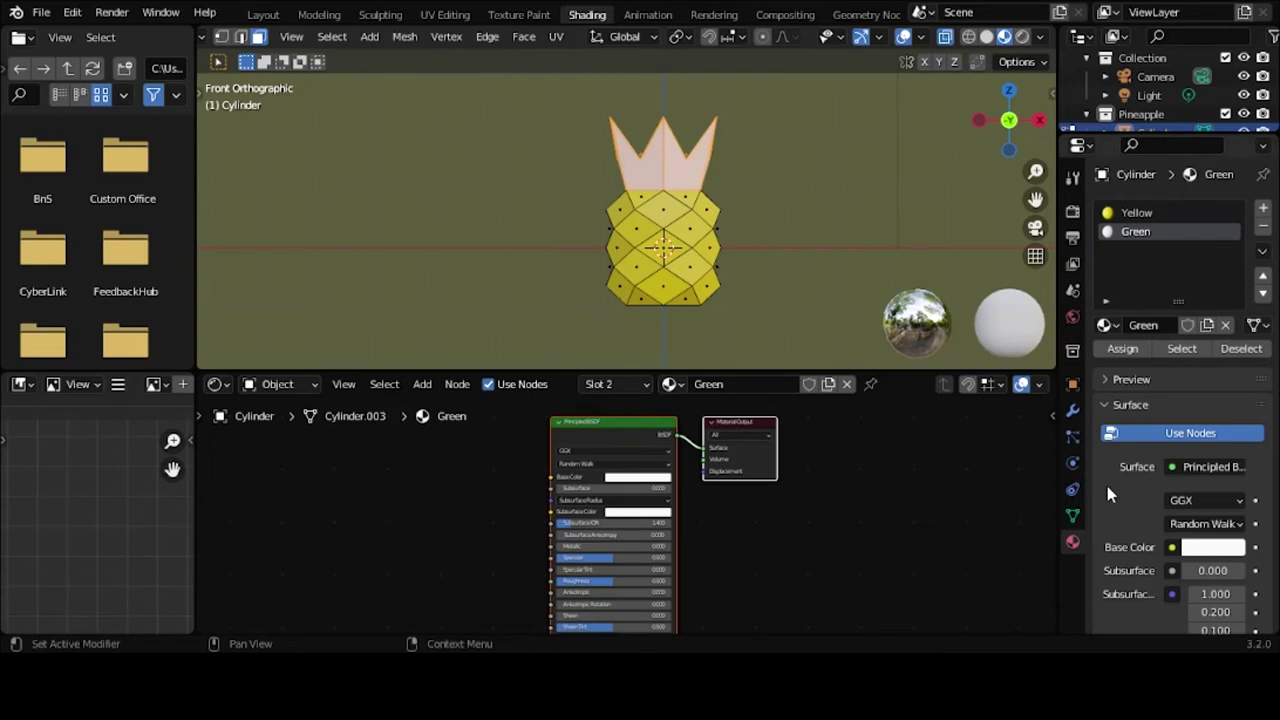
{"action": "left_click", "coordinate": [628, 479]}
{"action": "left_click", "coordinate": [630, 345]}
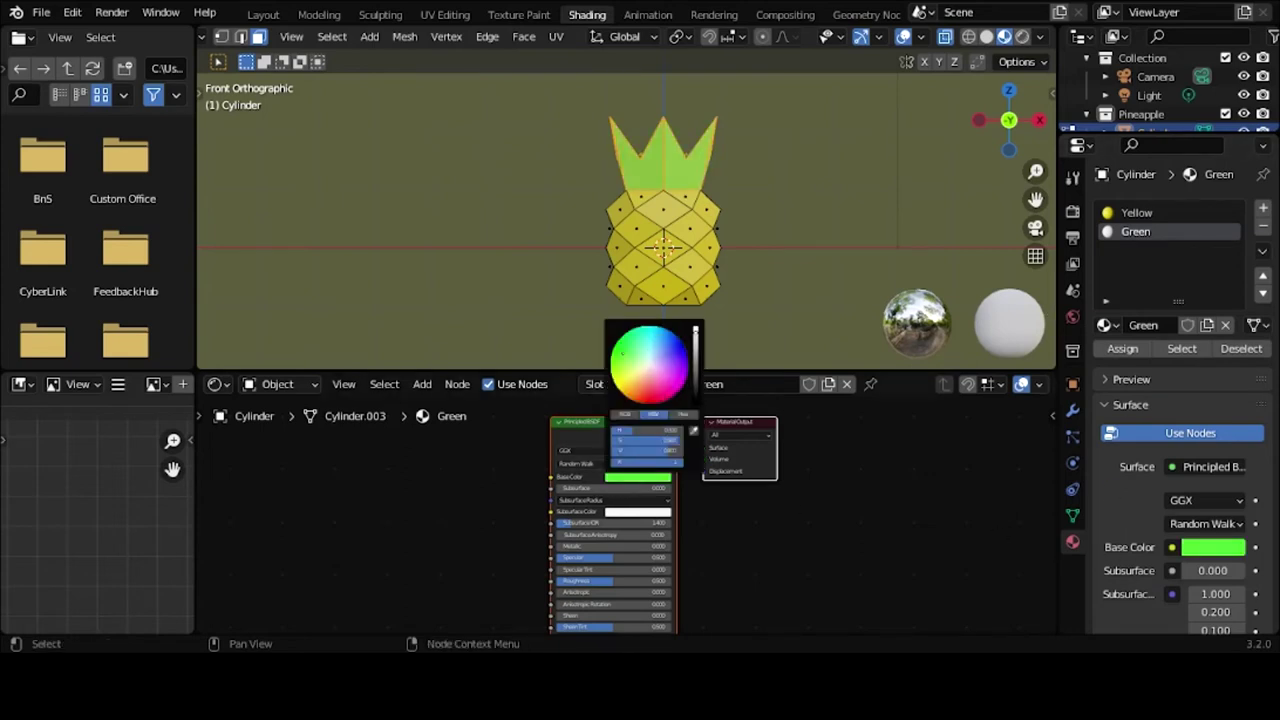
{"action": "left_click", "coordinate": [696, 352]}
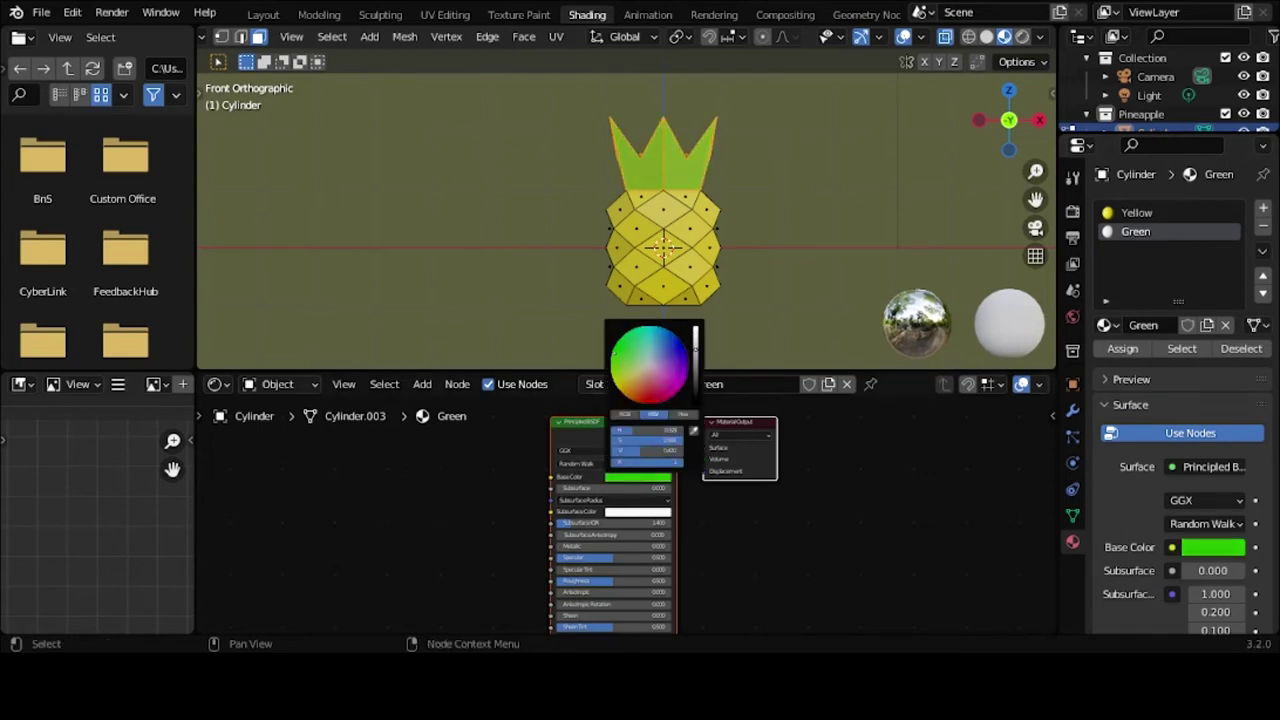
{"action": "key", "text": "Tab"}
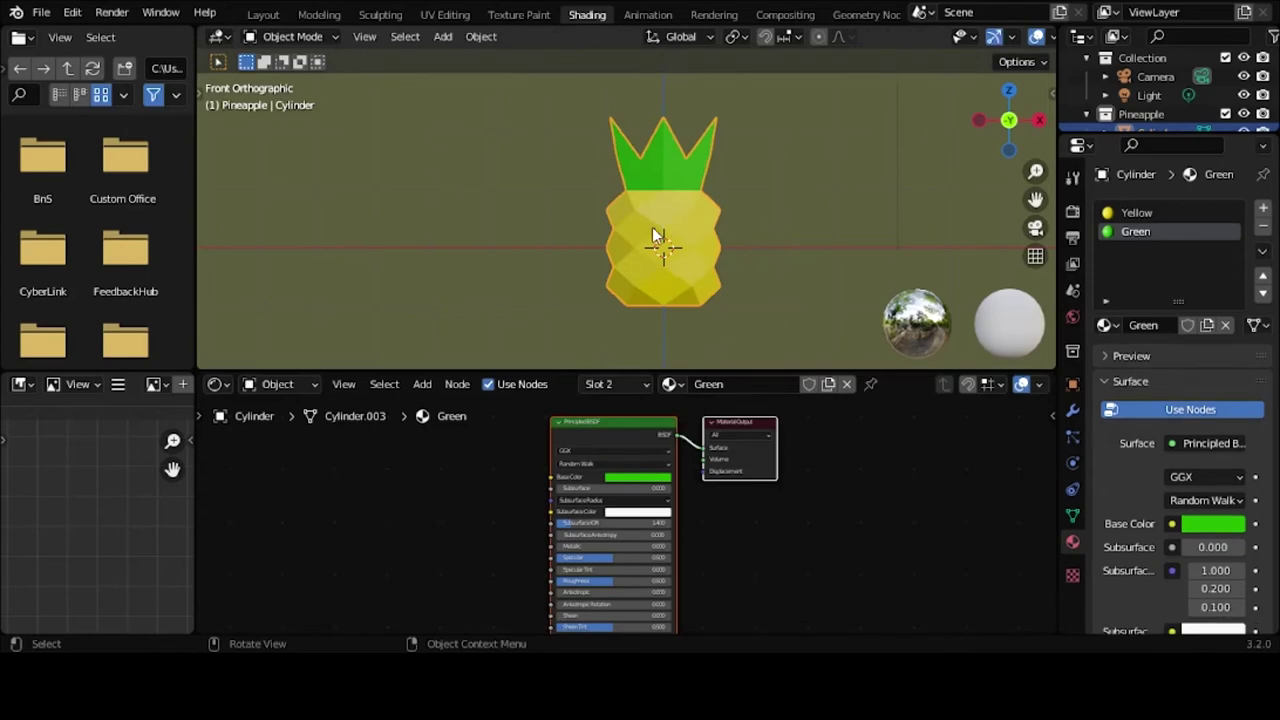
Step: In the Layout workspace, tilt the scene camera 3.7° about its local X axis
{"action": "left_click", "coordinate": [263, 15]}
{"action": "key", "text": "KP_0"}
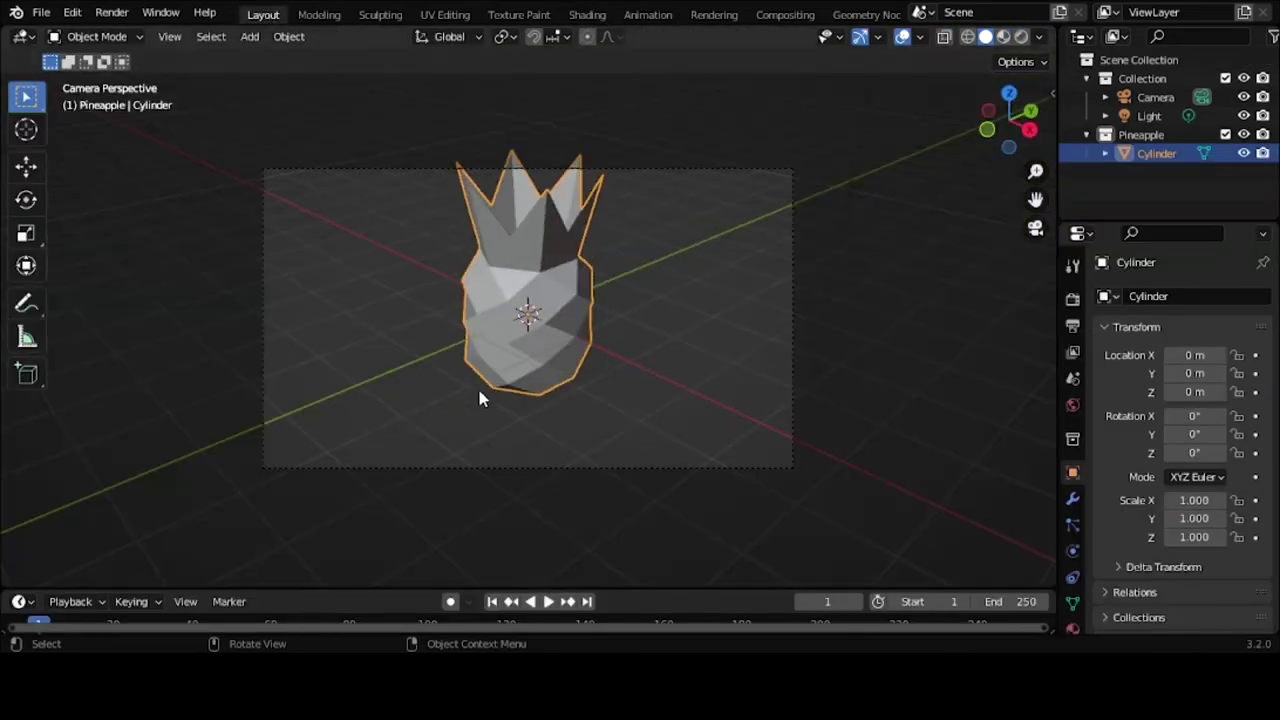
{"action": "left_click", "coordinate": [631, 477]}
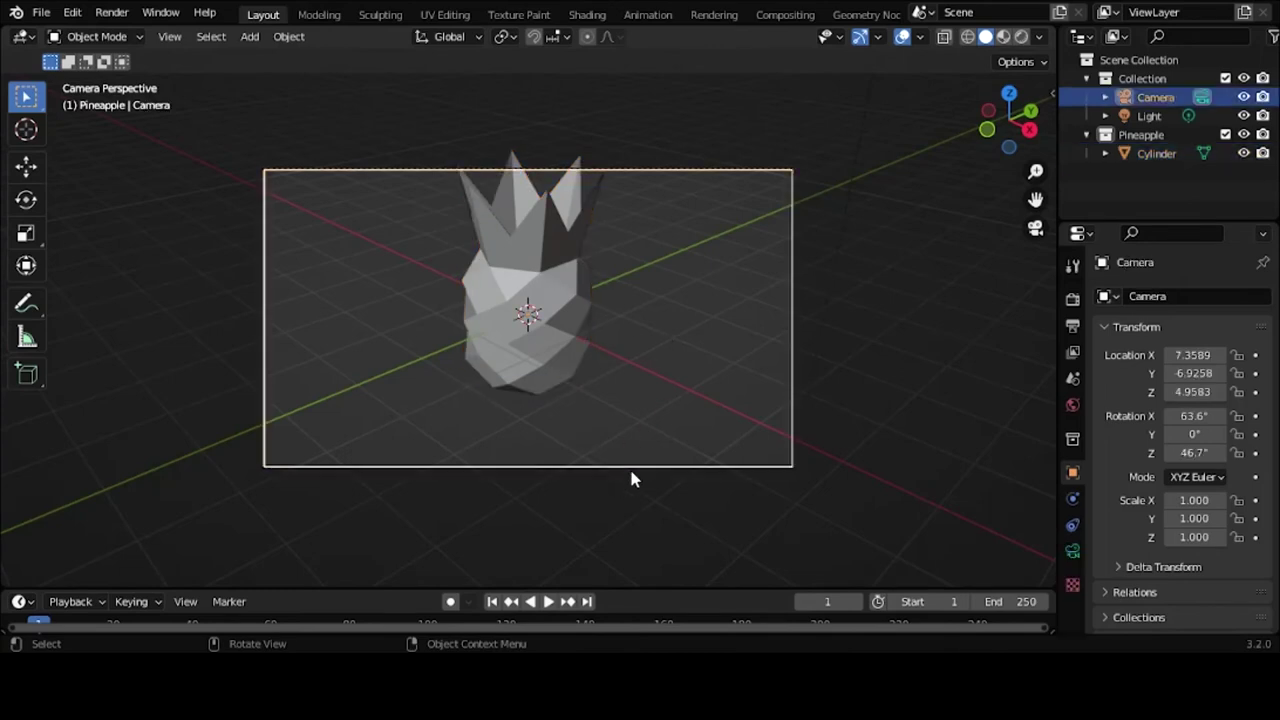
{"action": "key", "text": "r"}
{"action": "key", "text": "x"}
{"action": "key", "text": "x"}
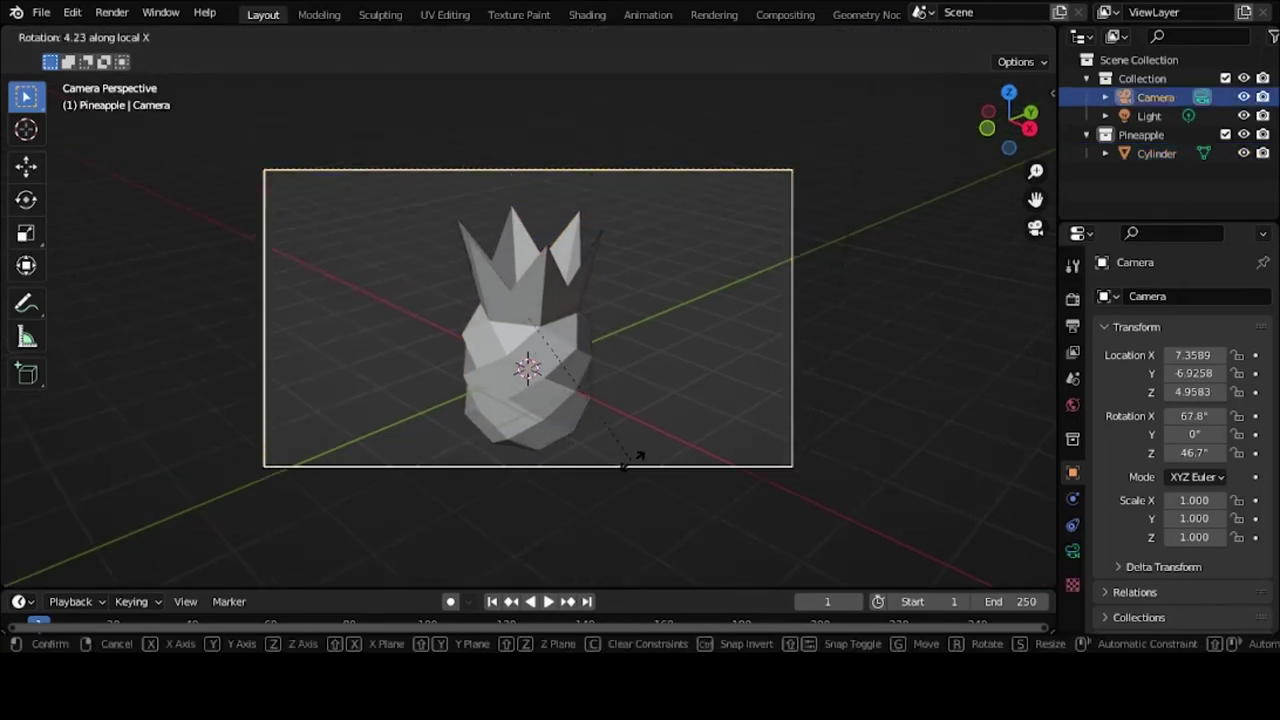
{"action": "left_click", "coordinate": [631, 468]}
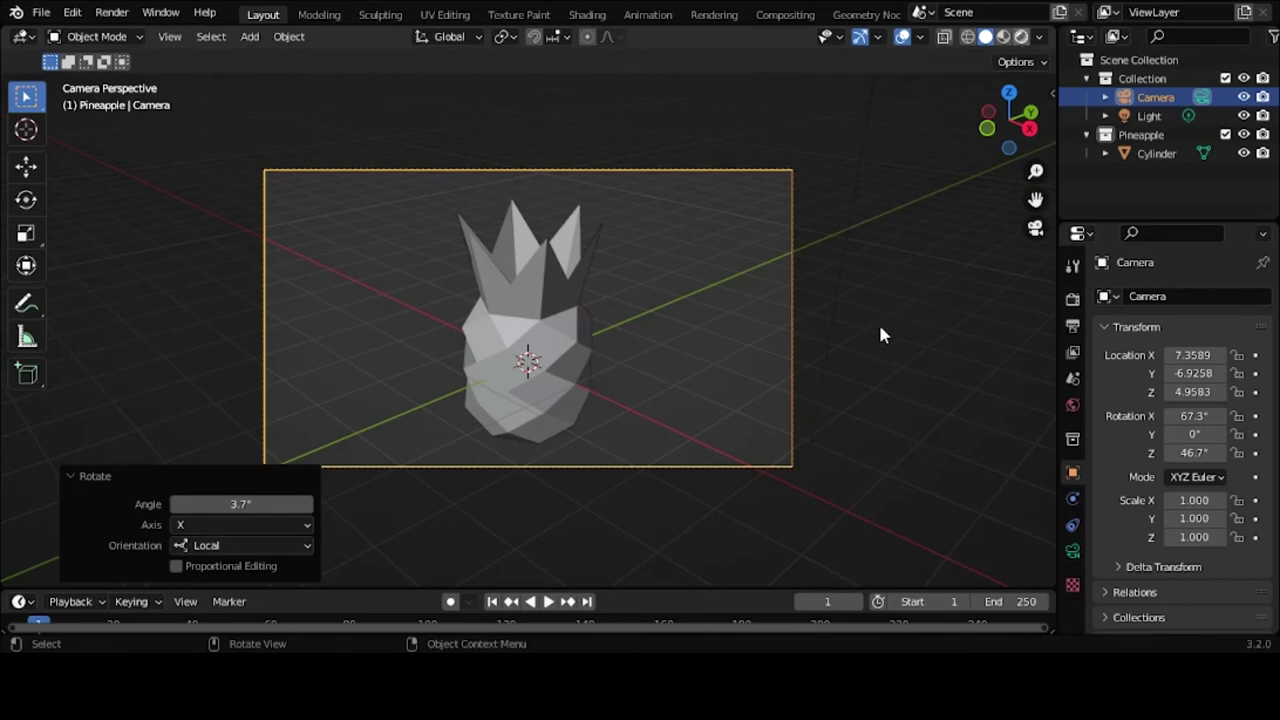
Step: Preview the pineapple in rendered shading, then return to Solid shading
{"action": "key", "text": "z"}
{"action": "key", "text": "8"}
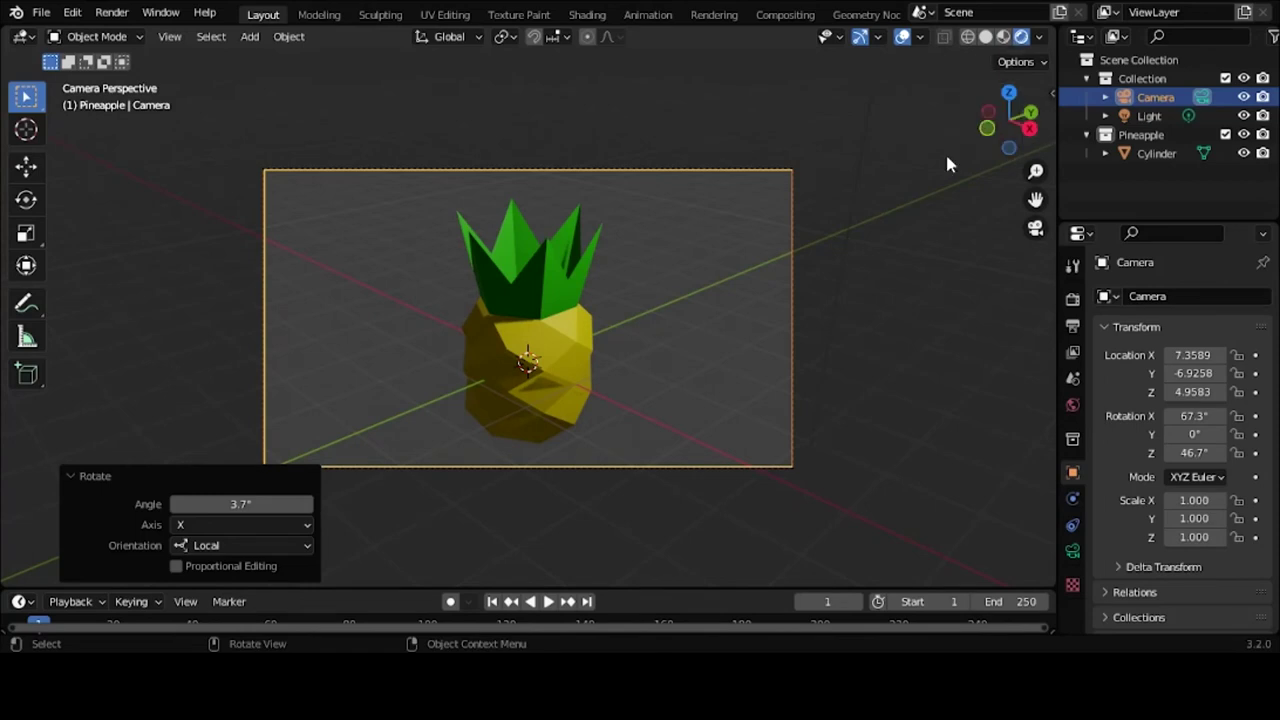
{"action": "left_click", "coordinate": [987, 36]}
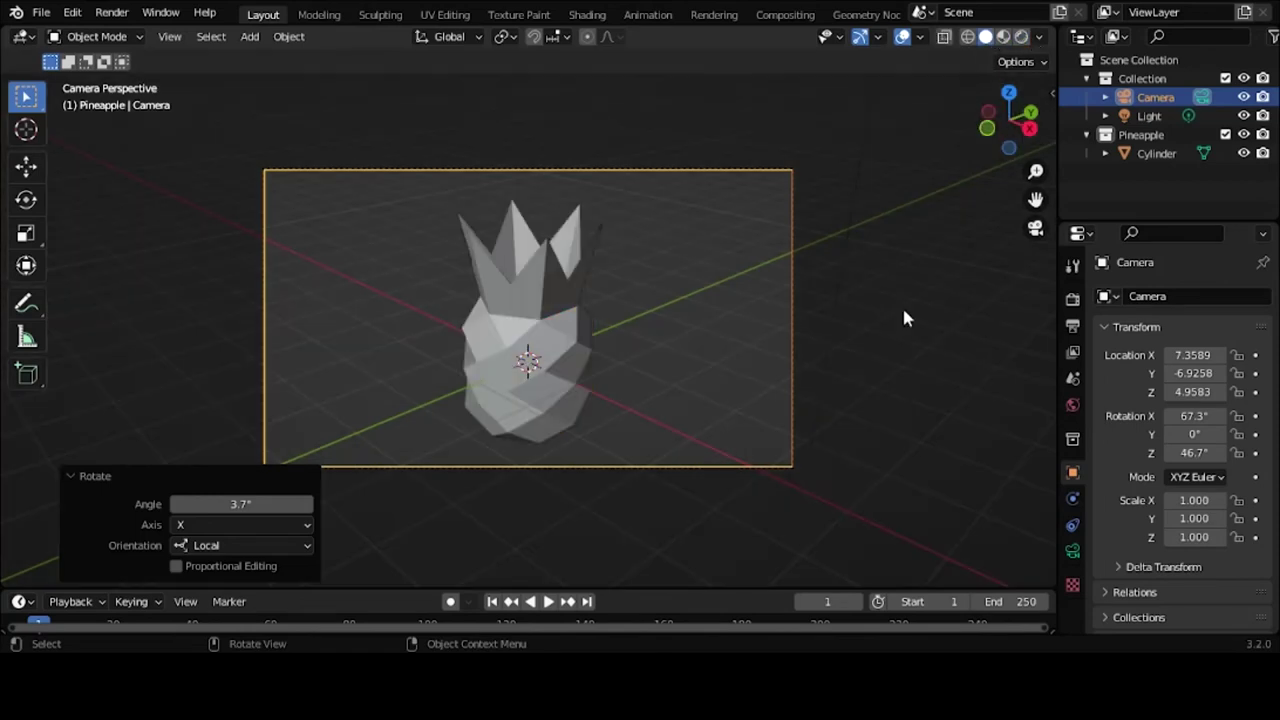
{"action": "mouse_move", "coordinate": [902, 310]}
{"action": "middle_mouse_down"}
{"action": "mouse_move", "coordinate": [857, 420]}
{"action": "mouse_move", "coordinate": [775, 440]}
{"action": "mouse_move", "coordinate": [794, 460]}
{"action": "middle_mouse_up"}
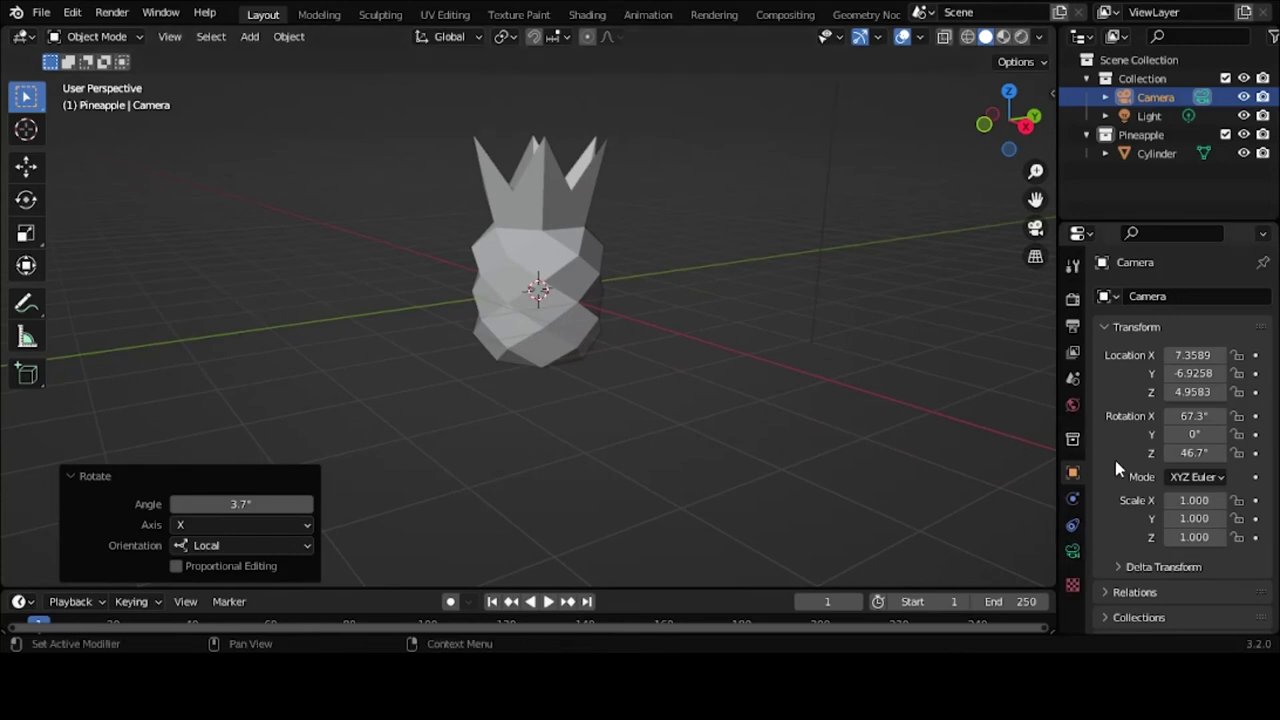
Step: Select the Yellow material and copy its Base Color hex code E7C300
{"action": "left_click", "coordinate": [502, 282]}
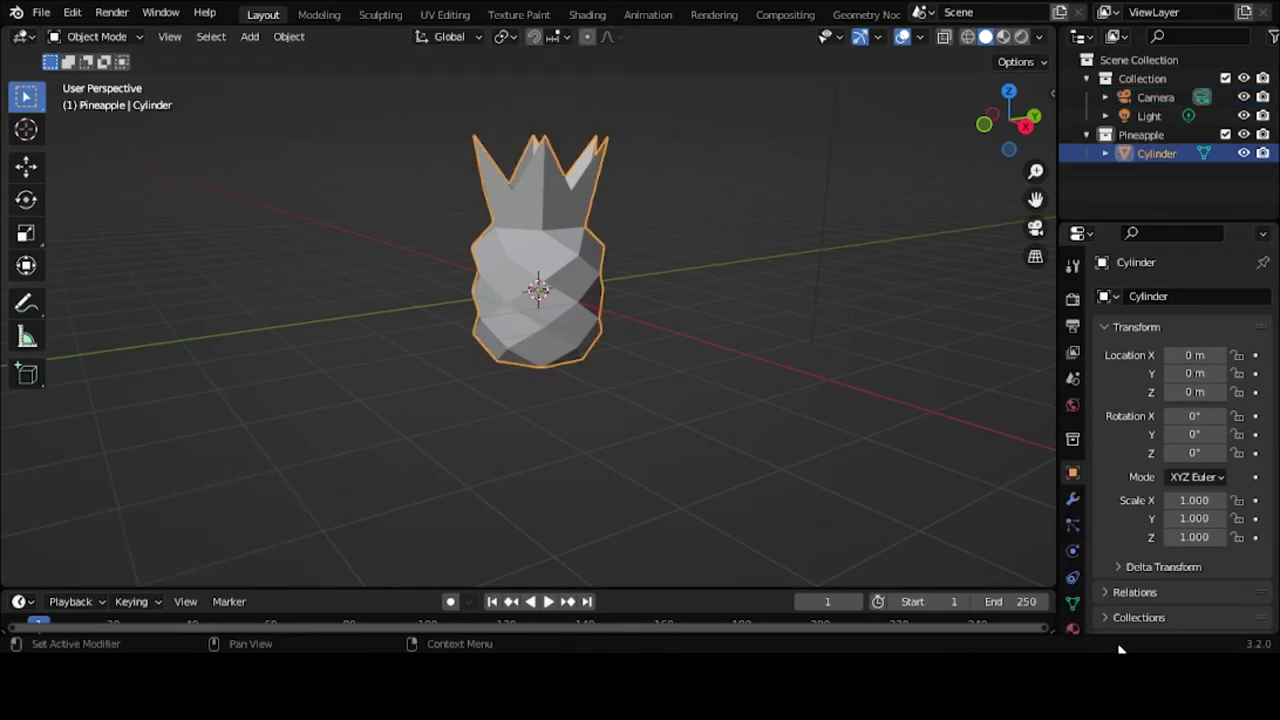
{"action": "left_click", "coordinate": [1070, 580]}
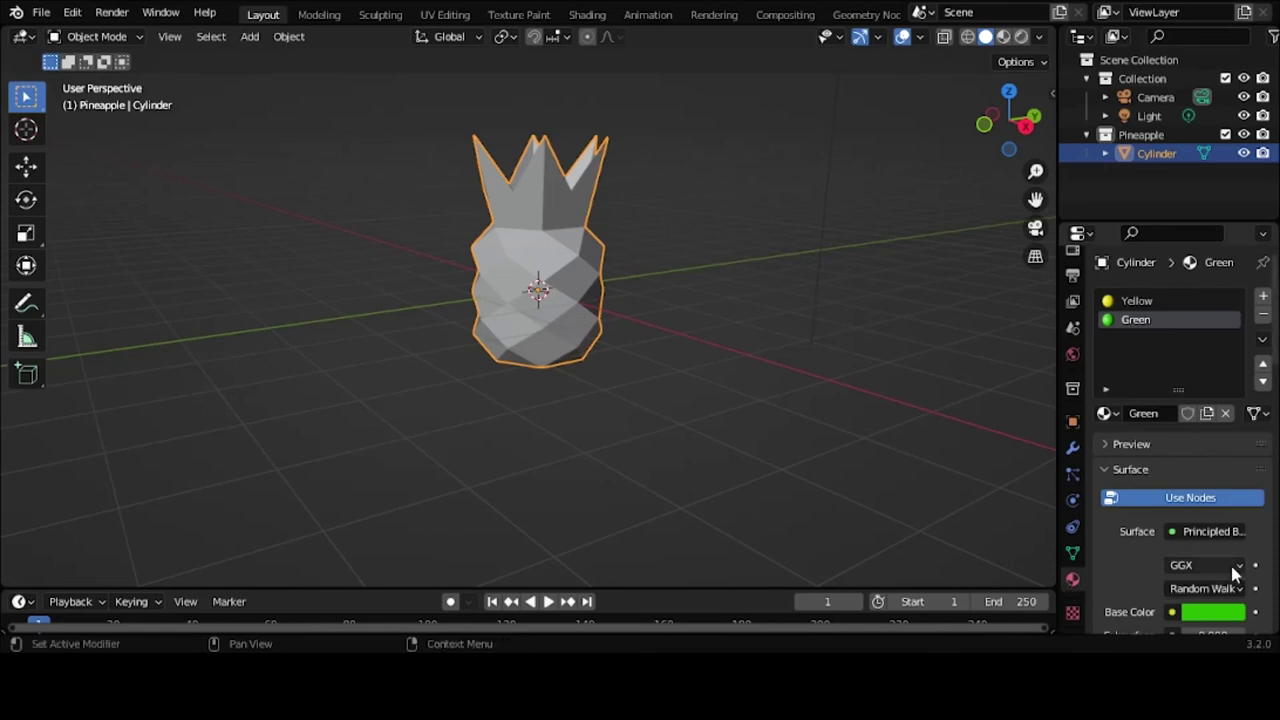
{"action": "left_click", "coordinate": [1133, 301]}
{"action": "scroll", "coordinate": [1181, 513], "scroll_direction": "down", "scroll_amount": 3}
{"action": "scroll", "coordinate": [1180, 513], "scroll_direction": "down", "scroll_amount": 4}
{"action": "scroll", "coordinate": [1200, 480], "scroll_direction": "up", "scroll_amount": 3}
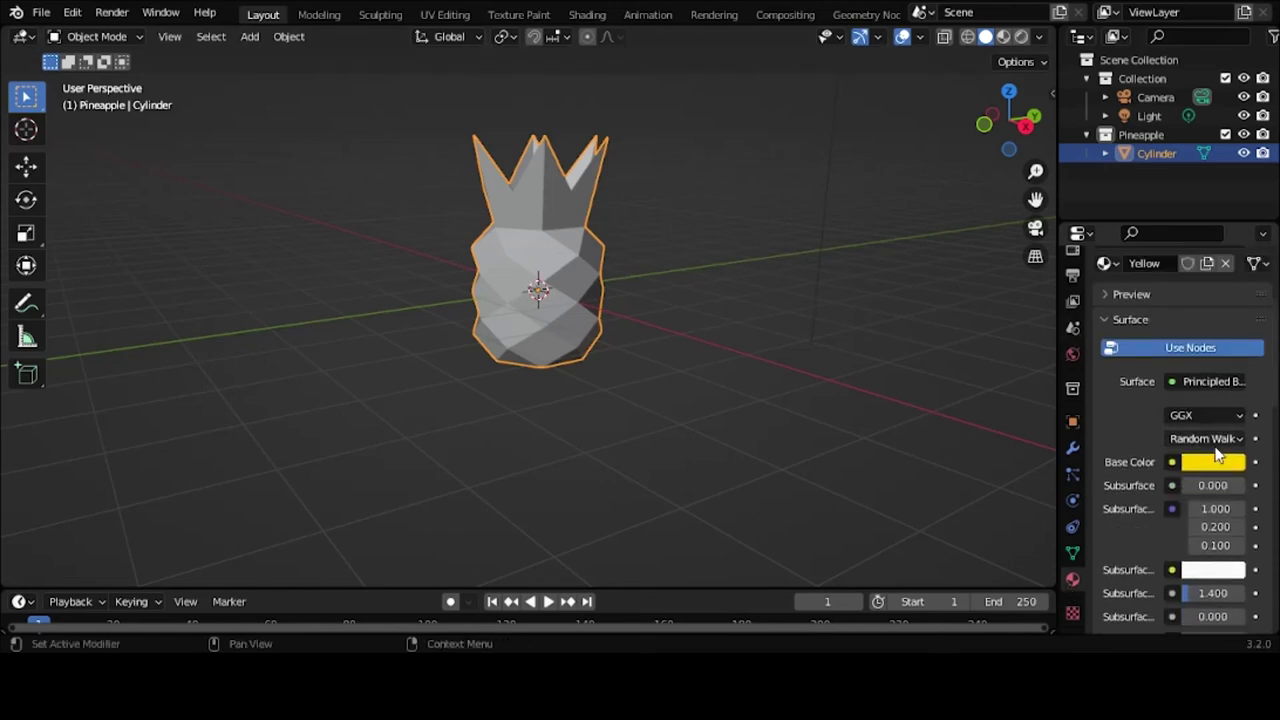
{"action": "left_click", "coordinate": [1210, 462]}
{"action": "scroll", "coordinate": [1161, 512], "scroll_direction": "up", "scroll_amount": 3}
{"action": "scroll", "coordinate": [1161, 512], "scroll_direction": "down", "scroll_amount": 2}
{"action": "left_click", "coordinate": [1210, 500]}
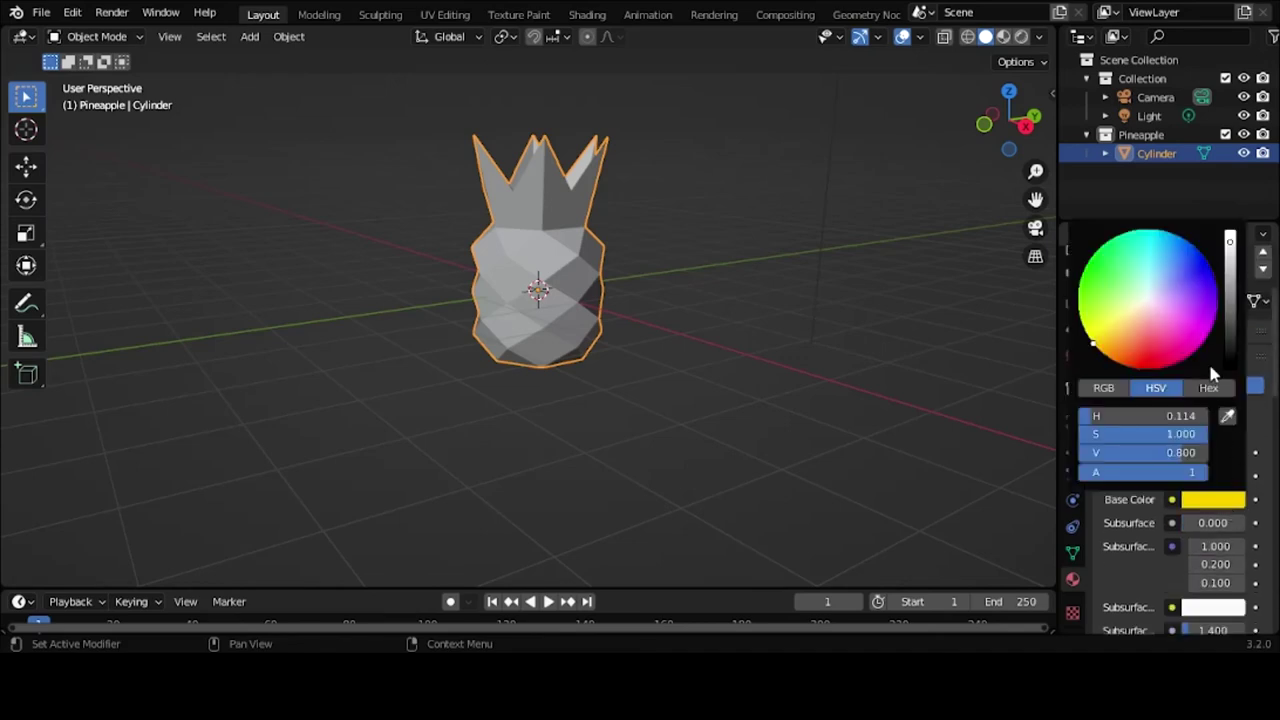
{"action": "left_click", "coordinate": [1208, 387]}
{"action": "left_click", "coordinate": [1180, 416]}
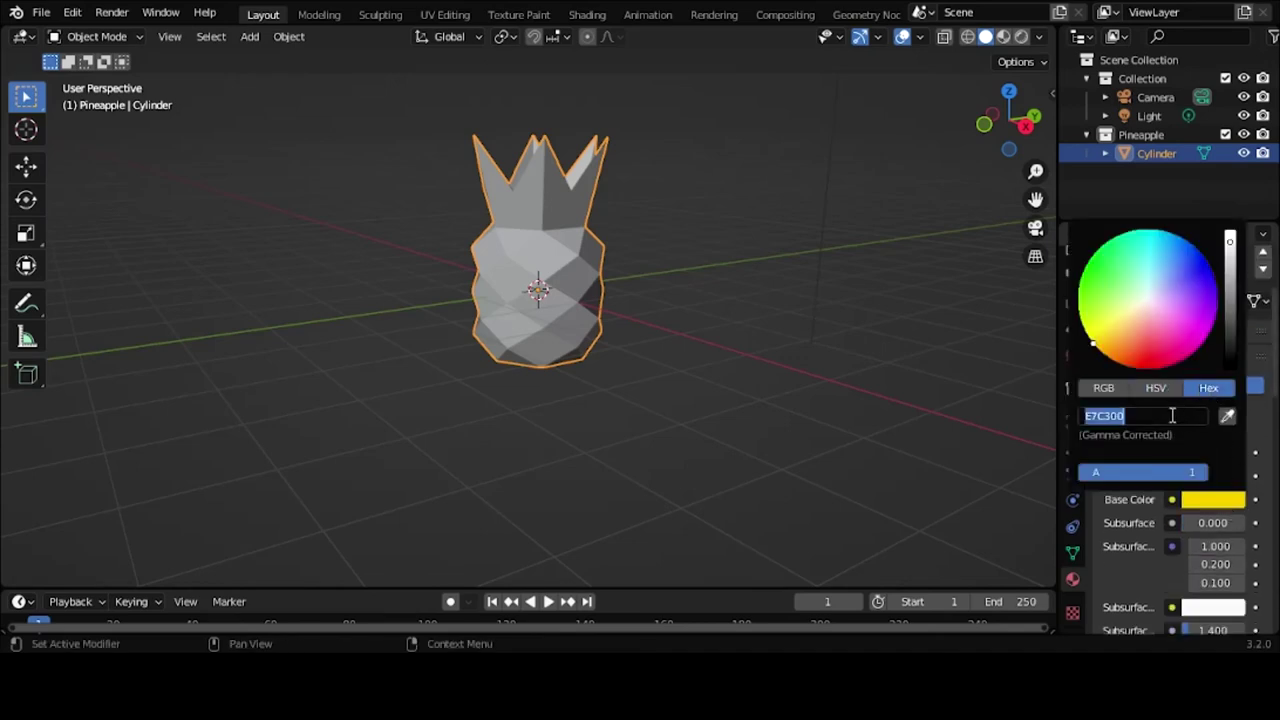
{"action": "key", "text": "ctrl+x"}
{"action": "key", "text": "Escape"}
Step: Paste E7C300 into the Yellow material's Viewport Display color
{"action": "scroll", "coordinate": [1162, 466], "scroll_direction": "down", "scroll_amount": 15}
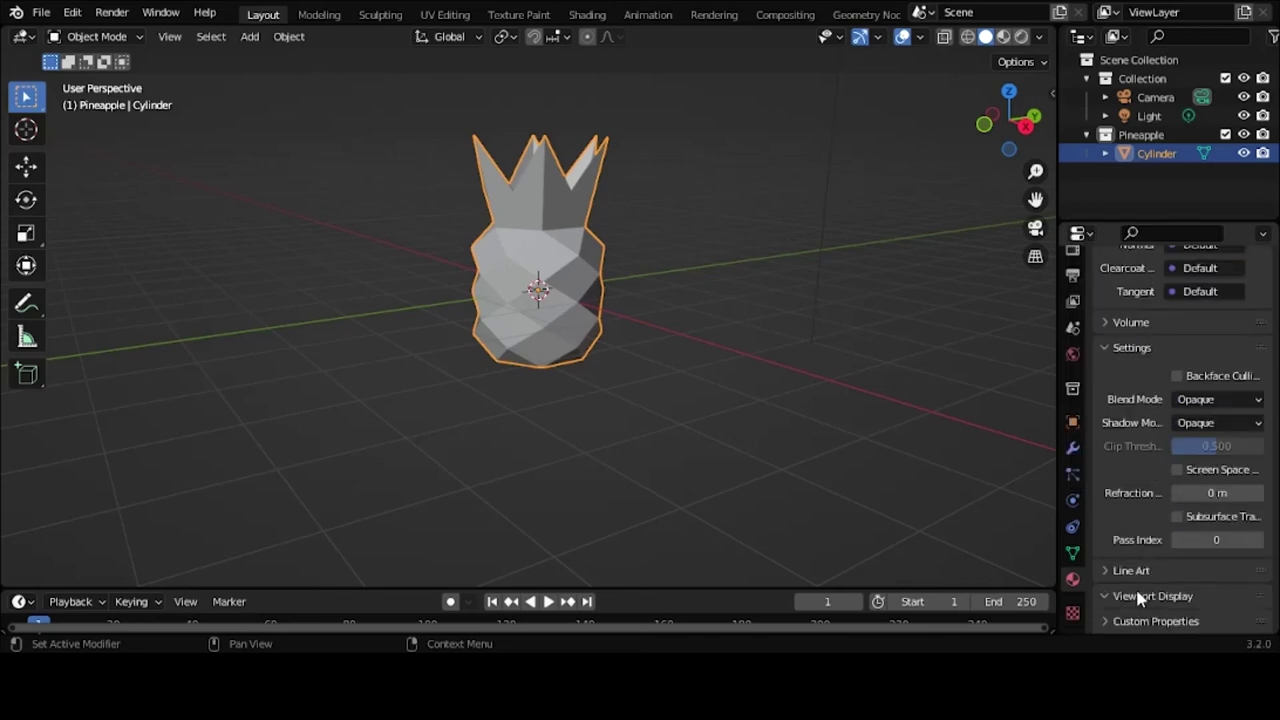
{"action": "left_click", "coordinate": [1137, 596]}
{"action": "scroll", "coordinate": [1203, 560], "scroll_direction": "down", "scroll_amount": 2}
{"action": "left_click", "coordinate": [1203, 550]}
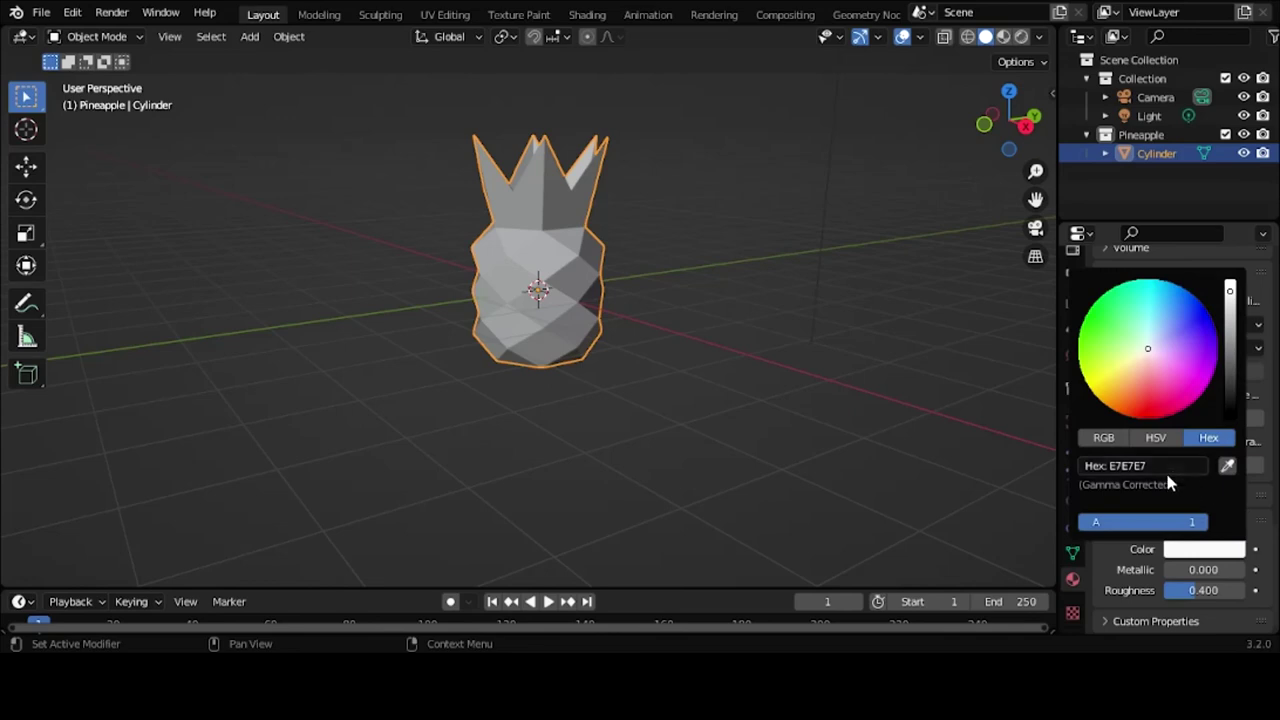
{"action": "left_click", "coordinate": [1165, 466]}
{"action": "key", "text": "ctrl+v"}
{"action": "key", "text": "Return"}
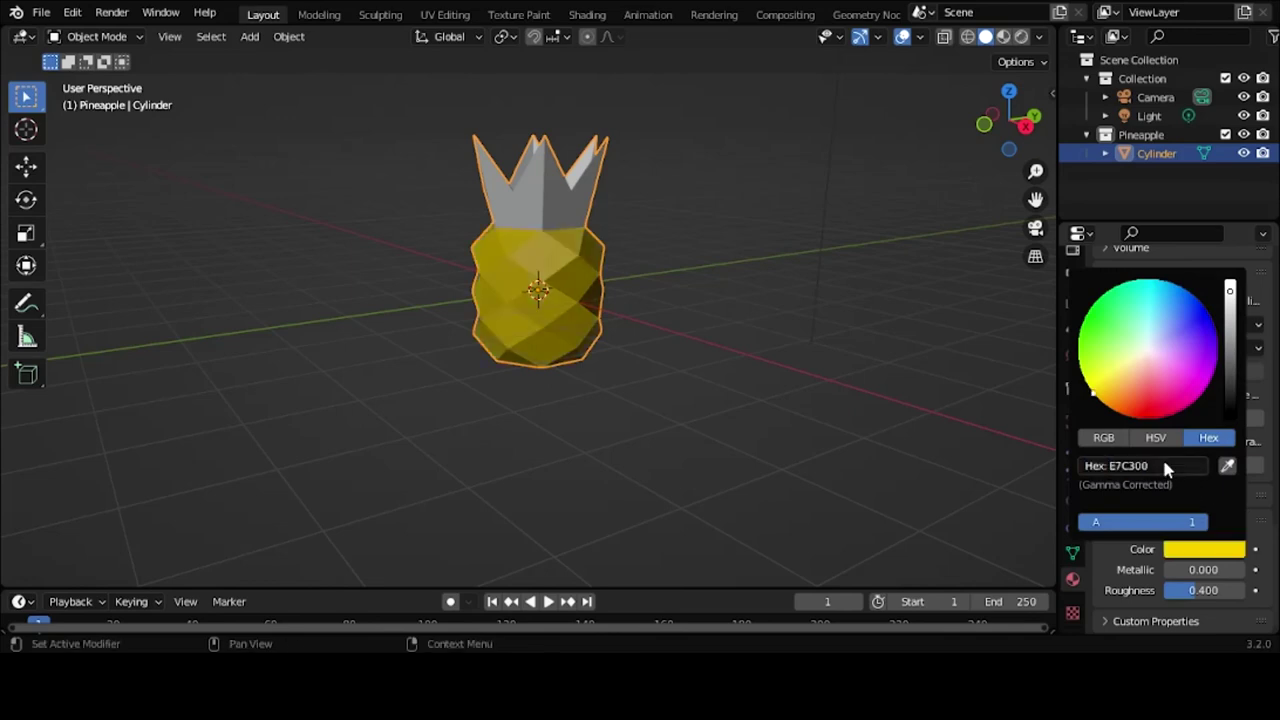
{"action": "scroll", "coordinate": [1150, 530], "scroll_direction": "up", "scroll_amount": 5}
{"action": "scroll", "coordinate": [1158, 558], "scroll_direction": "up", "scroll_amount": 15}
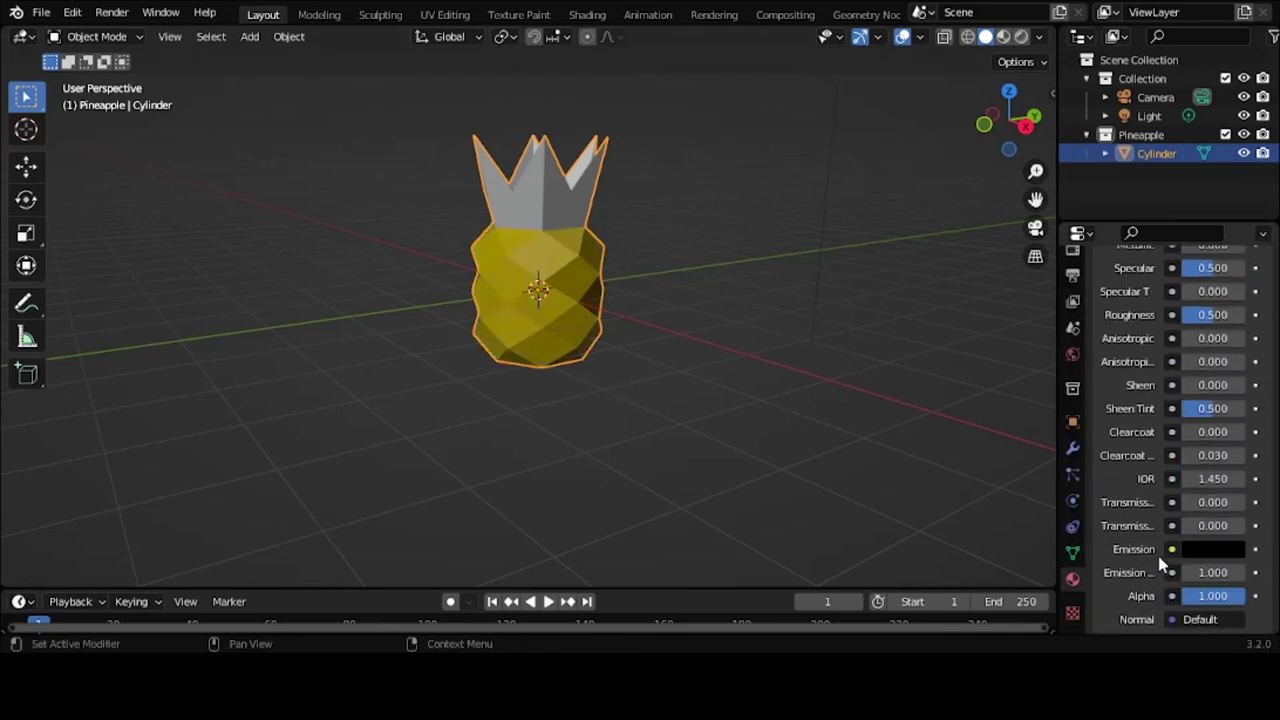
Step: Select the Green material and copy its Base Color hex code 2DAC0D
{"action": "left_click", "coordinate": [1130, 320]}
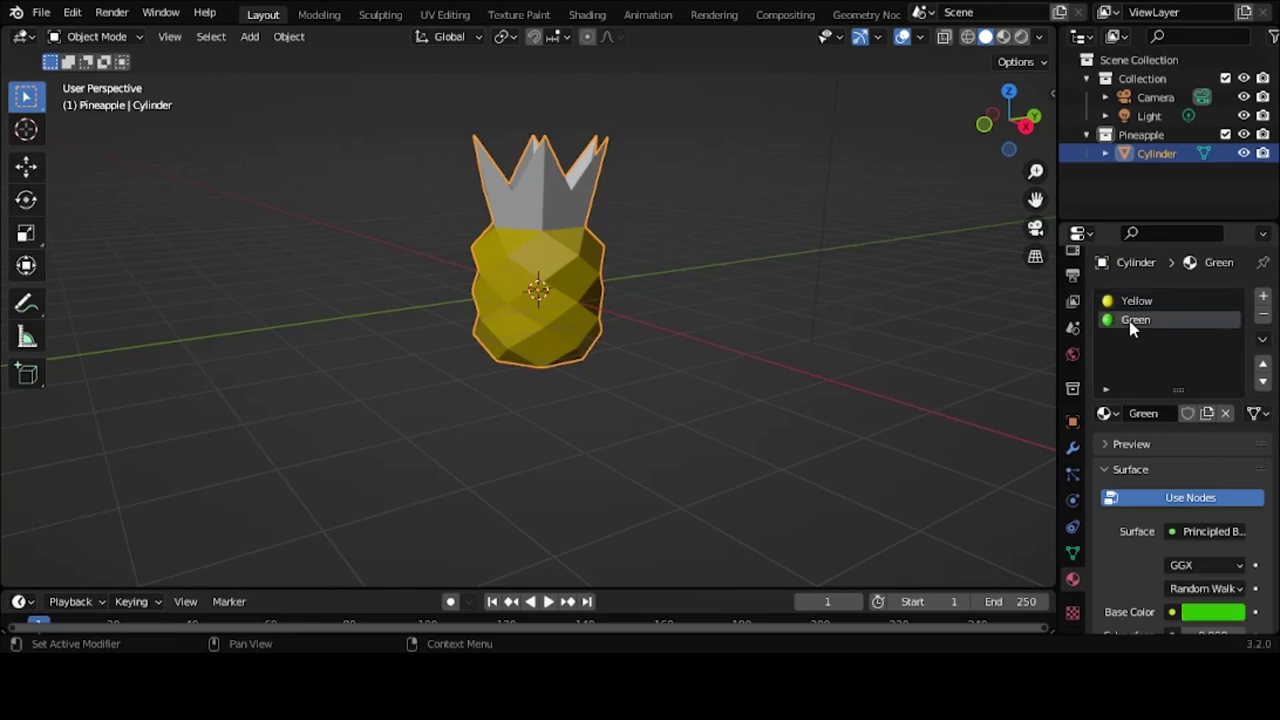
{"action": "scroll", "coordinate": [1176, 489], "scroll_direction": "down", "scroll_amount": 5}
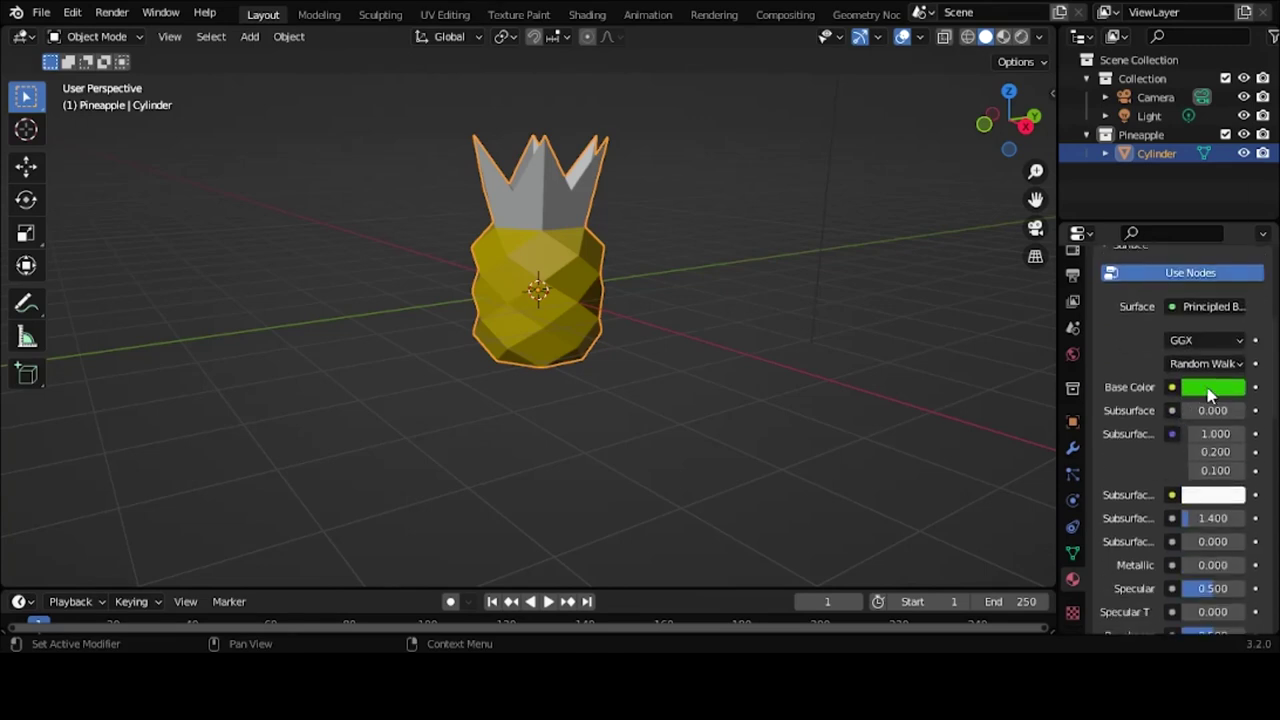
{"action": "left_click", "coordinate": [1212, 388]}
{"action": "left_click", "coordinate": [1165, 302]}
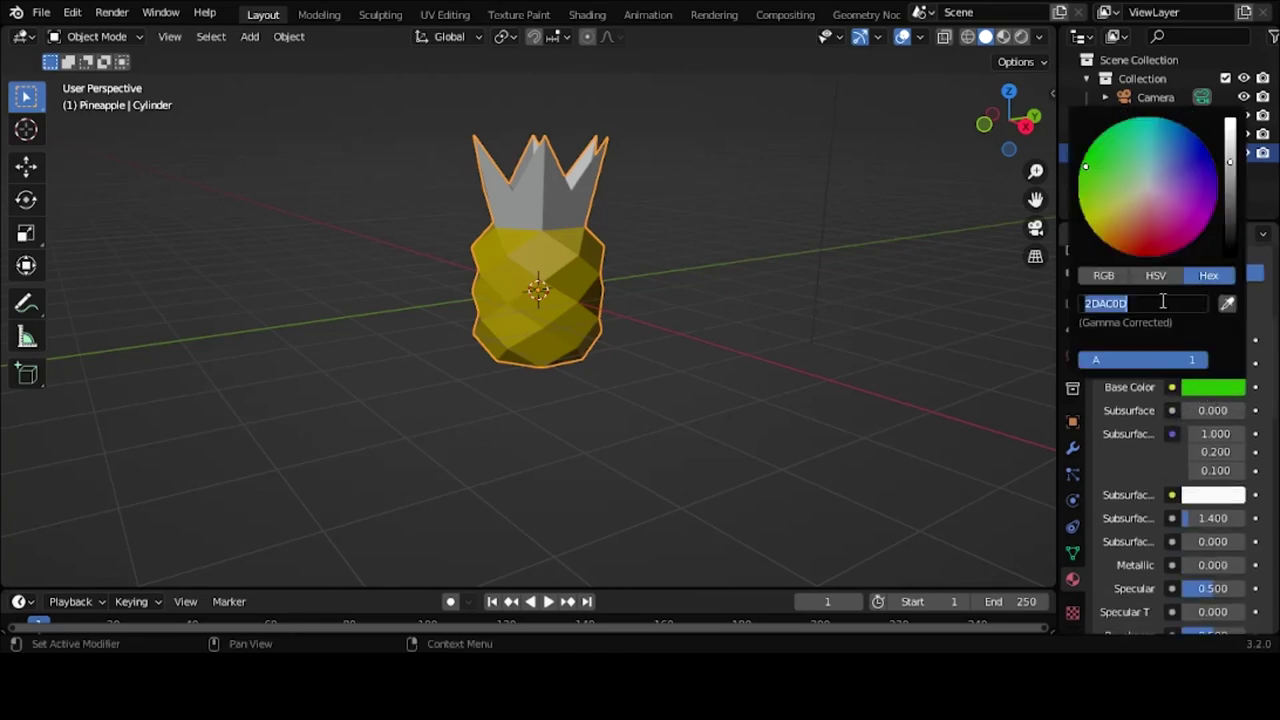
{"action": "key", "text": "ctrl+c"}
Step: Paste 2DAC0D into the Green material's Viewport Display color
{"action": "scroll", "coordinate": [1115, 432], "scroll_direction": "down", "scroll_amount": 10}
{"action": "scroll", "coordinate": [1127, 483], "scroll_direction": "down", "scroll_amount": 3}
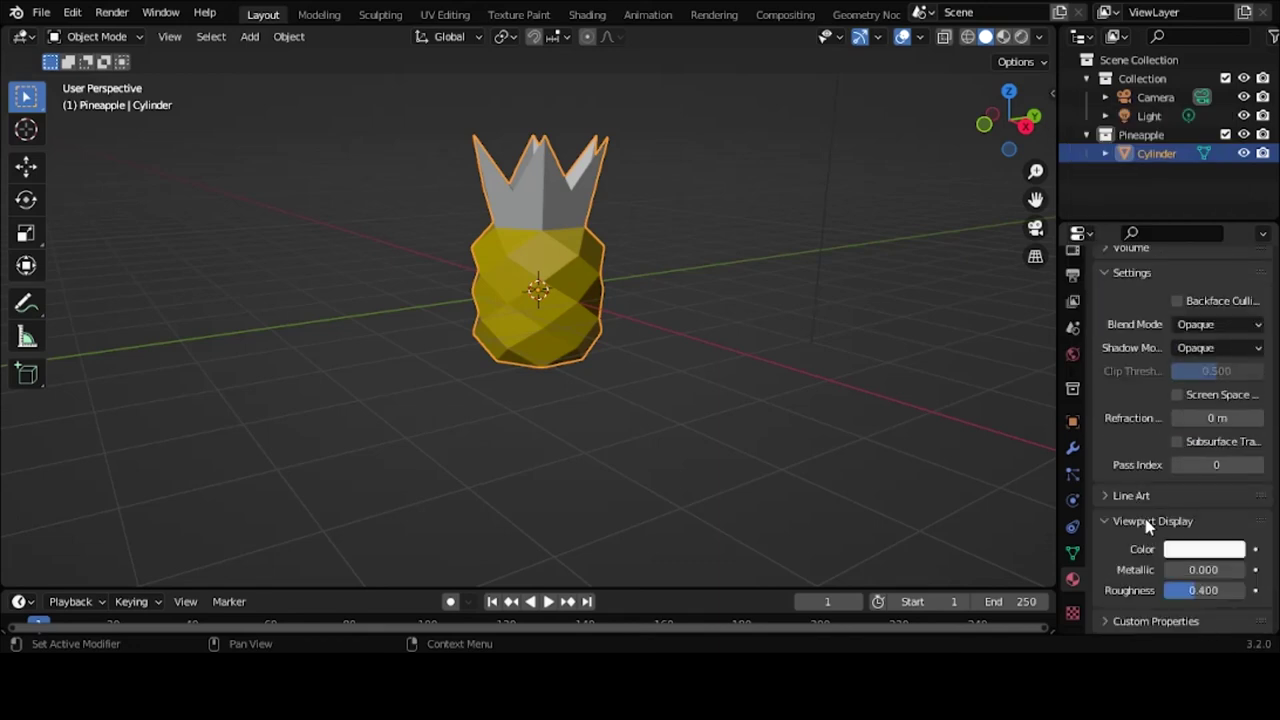
{"action": "left_click", "coordinate": [1206, 548]}
{"action": "left_click", "coordinate": [1166, 466]}
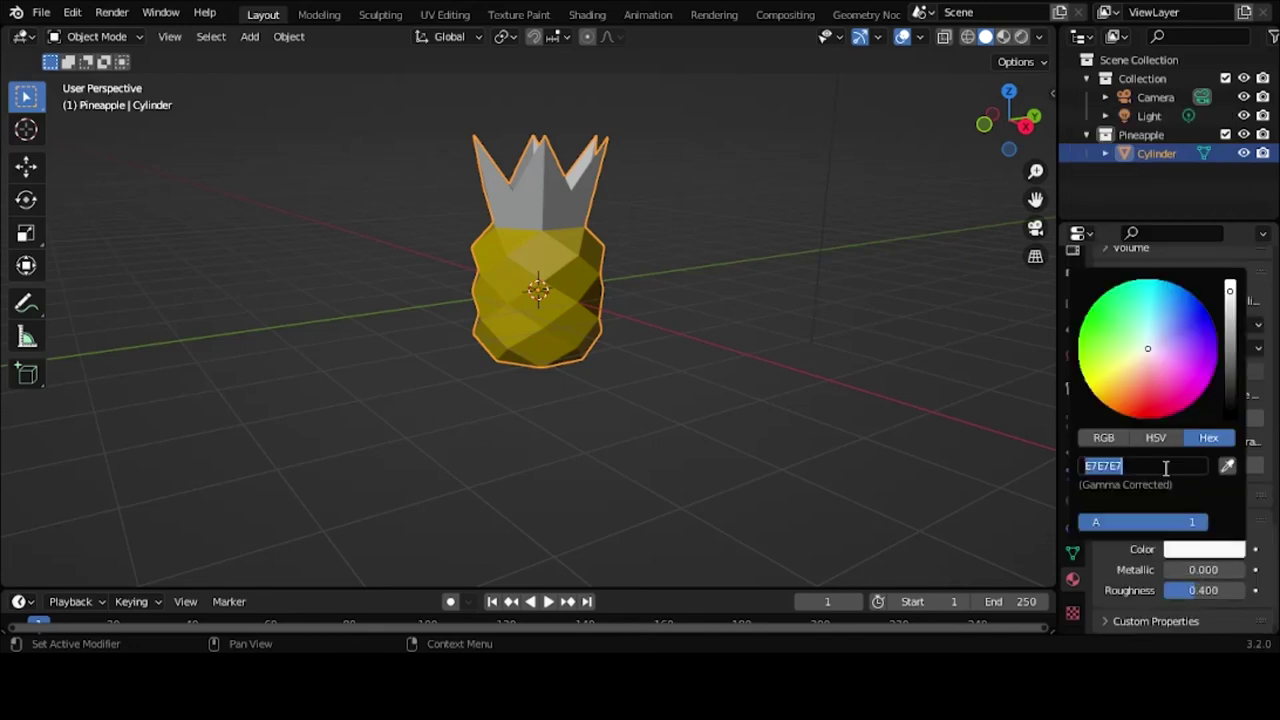
{"action": "key", "text": "ctrl+v"}
{"action": "key", "text": "Return"}
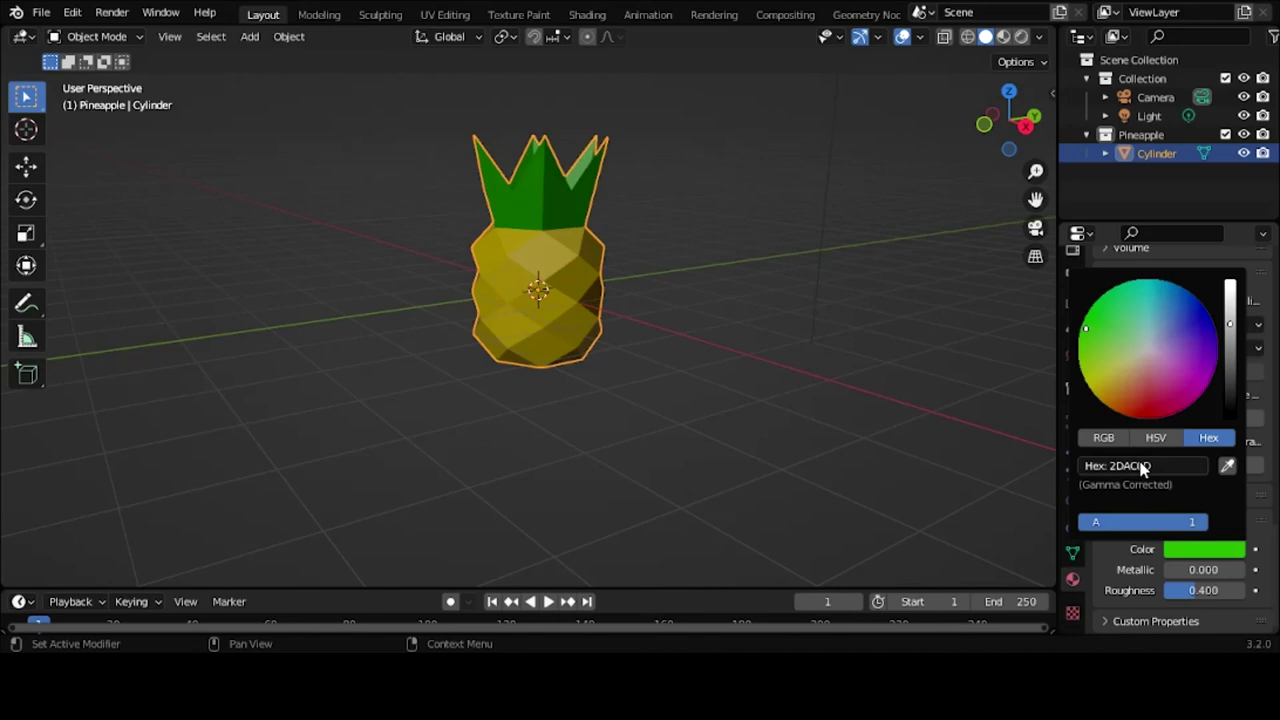
{"action": "middle_click_drag", "start_coordinate": [555, 285], "coordinate": [481, 340]}
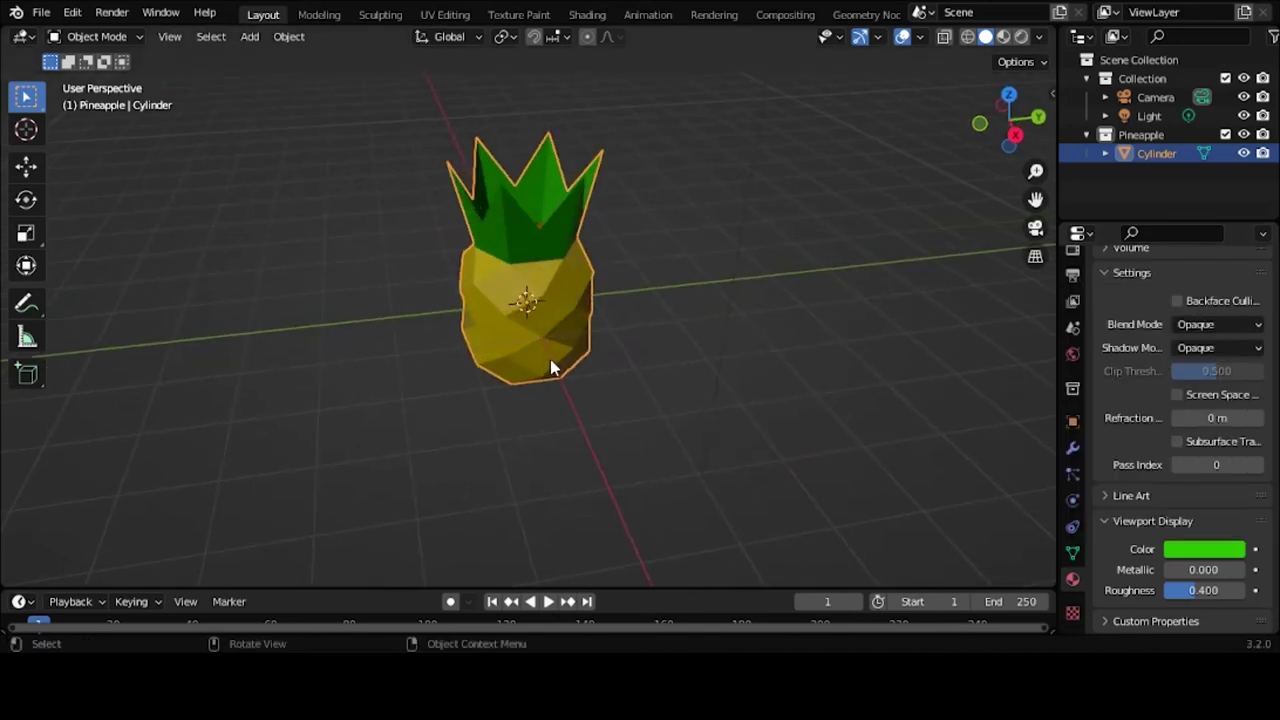
{"action": "middle_click_drag", "start_coordinate": [565, 448], "coordinate": [620, 413]}
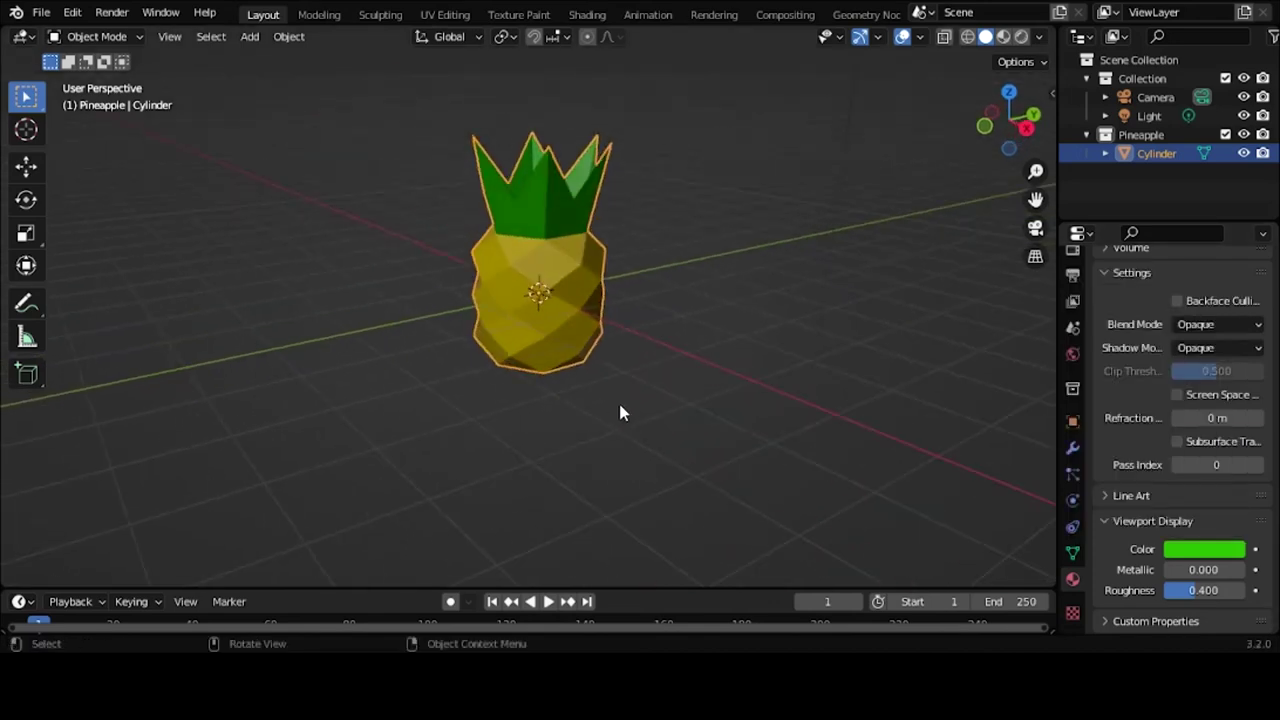